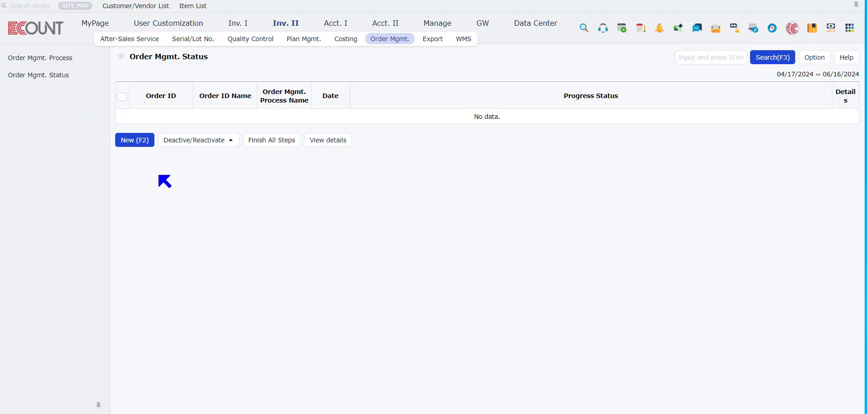
- Create a new order ID named "test 1" and assign it the order management process "sample process"
click(135, 144)
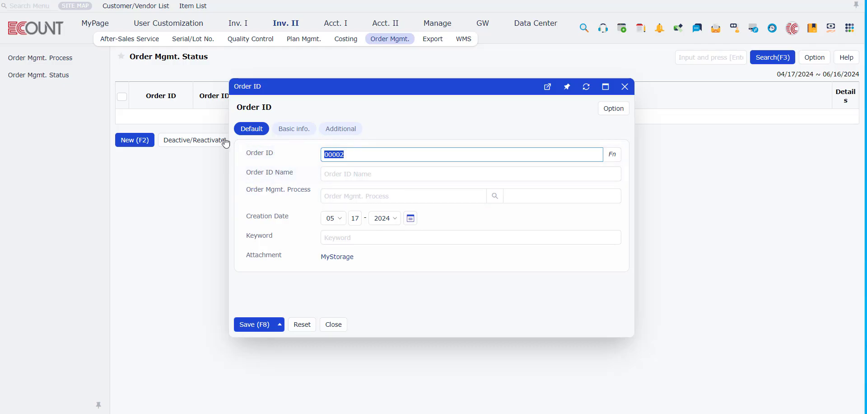
click(386, 175)
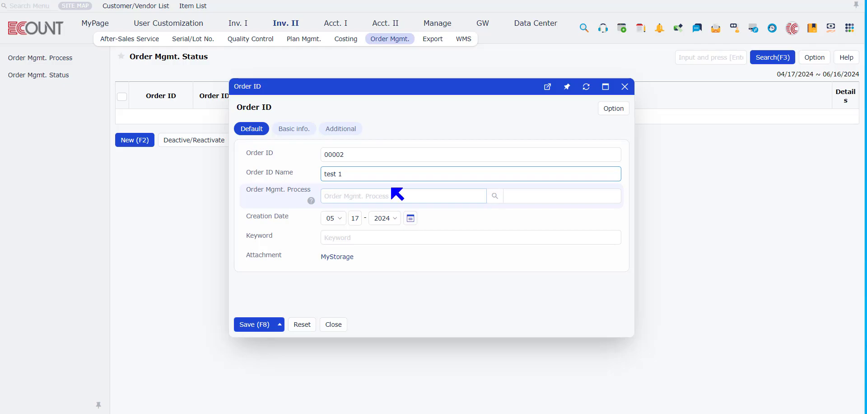
click(495, 196)
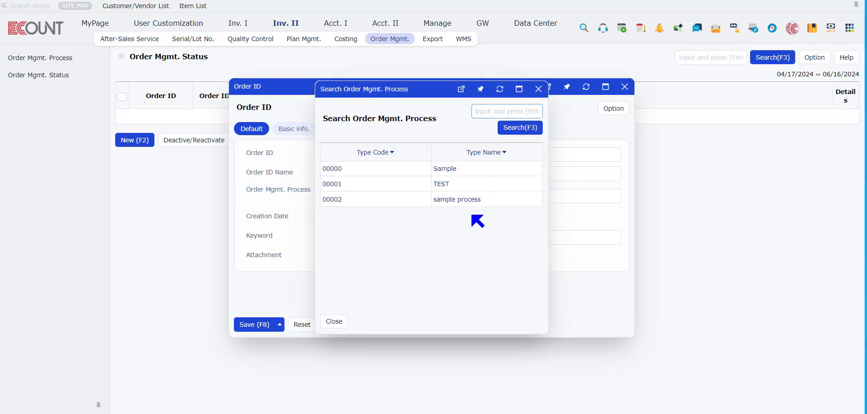
click(452, 199)
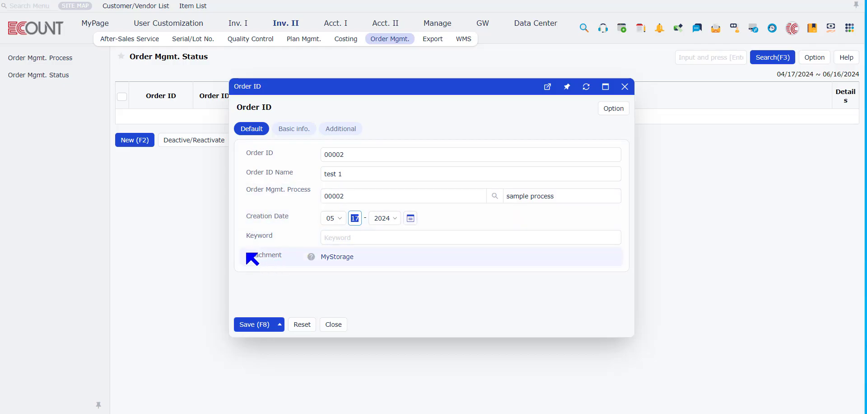
- Review the order ID's attachment storage and additional fields, and save the order ID
click(340, 264)
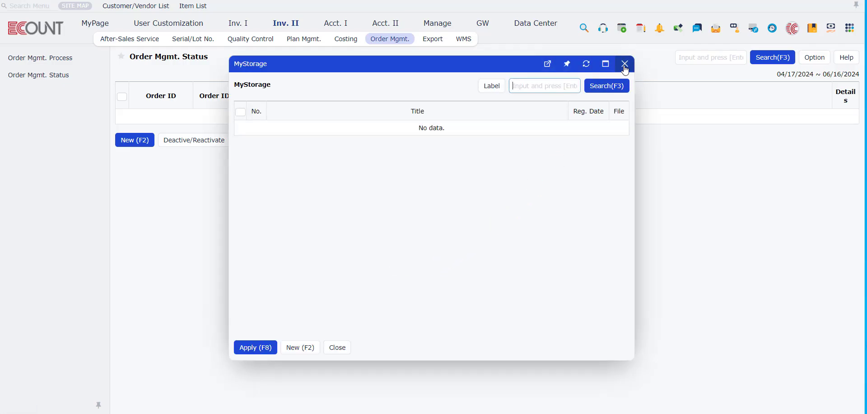
click(625, 66)
click(350, 129)
click(391, 159)
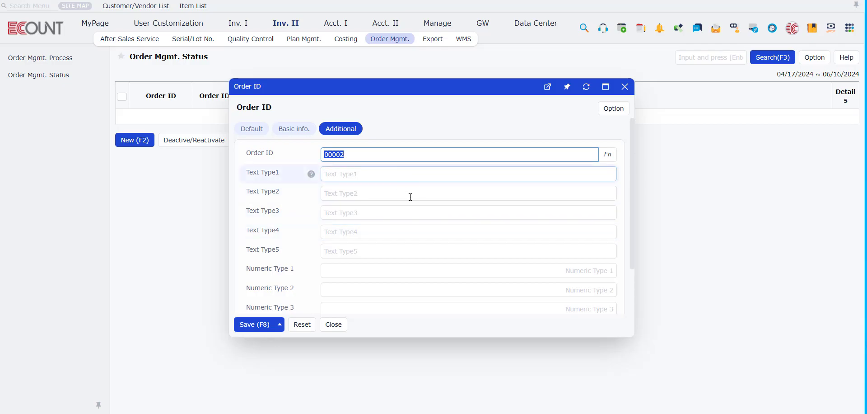
click(252, 128)
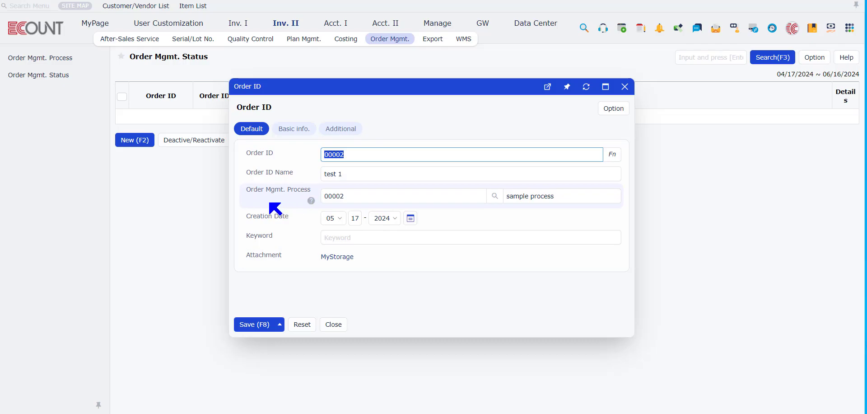
click(246, 324)
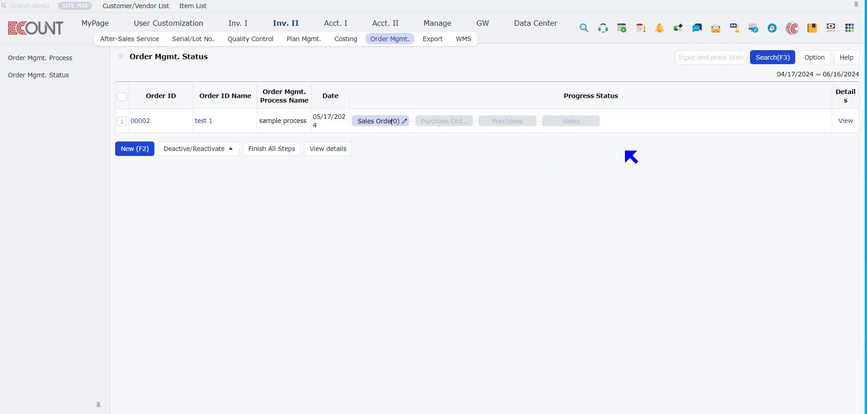
- Start a sales order from the Sales Order stage of test 1 with customer 1st Street and Location-Out OEM
click(404, 125)
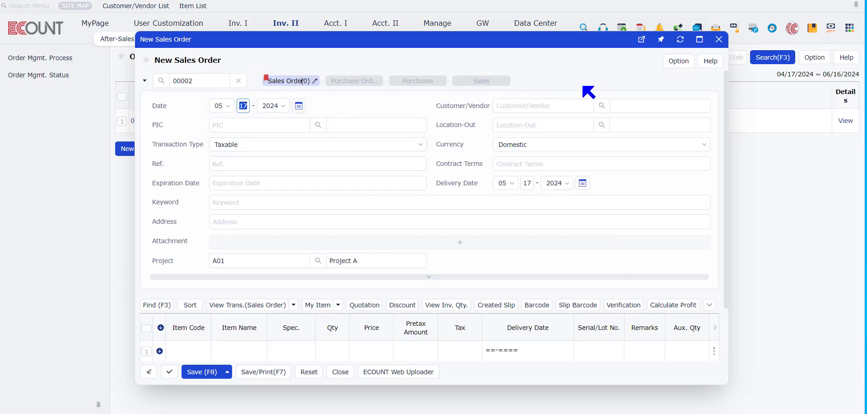
click(546, 103)
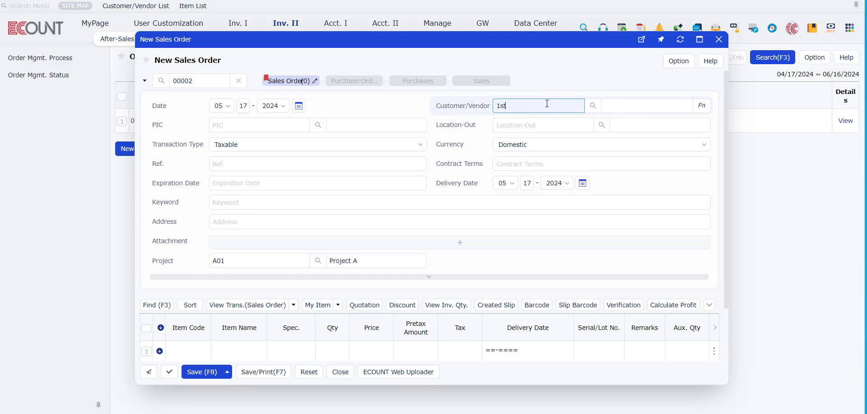
key(Return)
text(oem)
key(Return)
click(276, 163)
scroll(338, 233, down, 2)
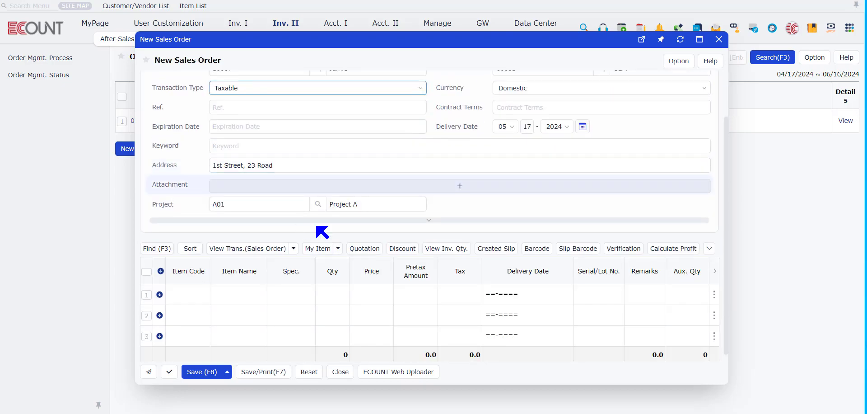
- Add the Remote Control item with quantity 100 and price 10, and save the sales order
click(188, 296)
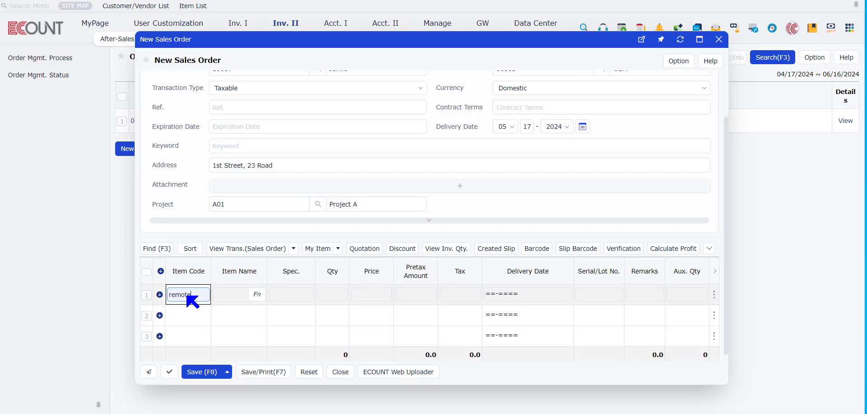
text(remote)
key(Return)
text(100)
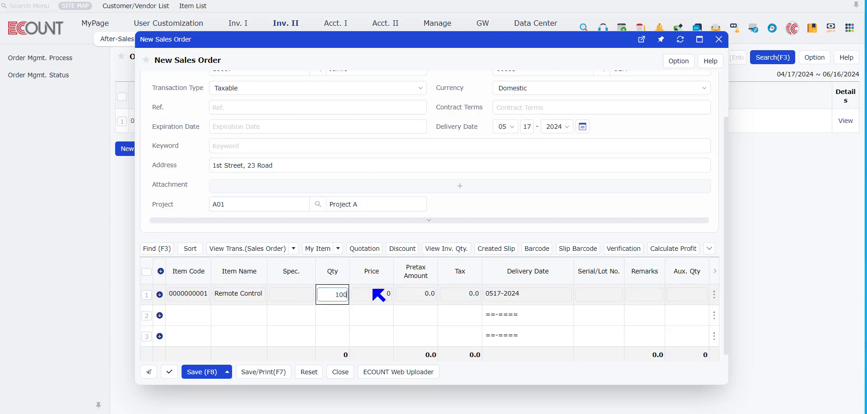
click(381, 296)
text(10)
click(504, 203)
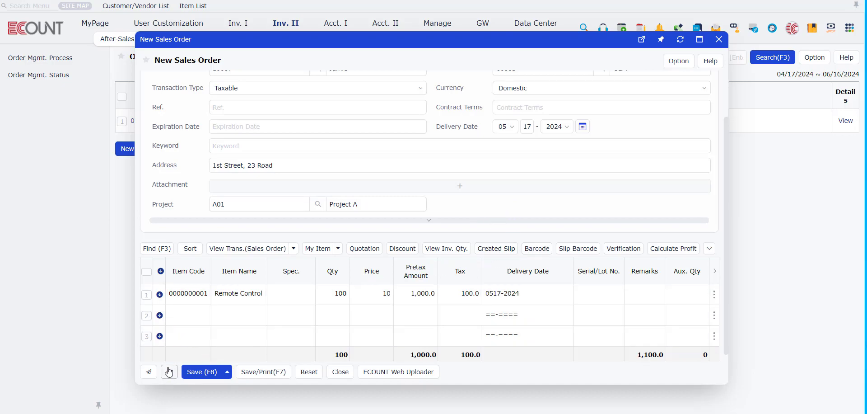
click(193, 377)
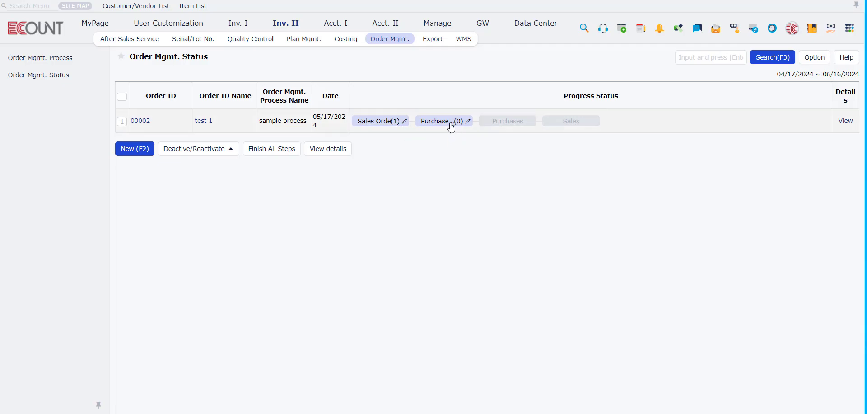
- Reopen the 1st Street sales order from the Sales Order stage, mark its step as complete and save it
click(366, 125)
click(378, 133)
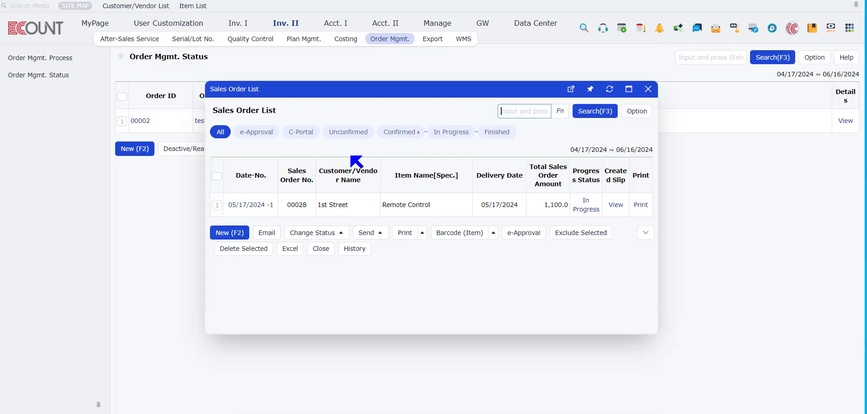
click(251, 204)
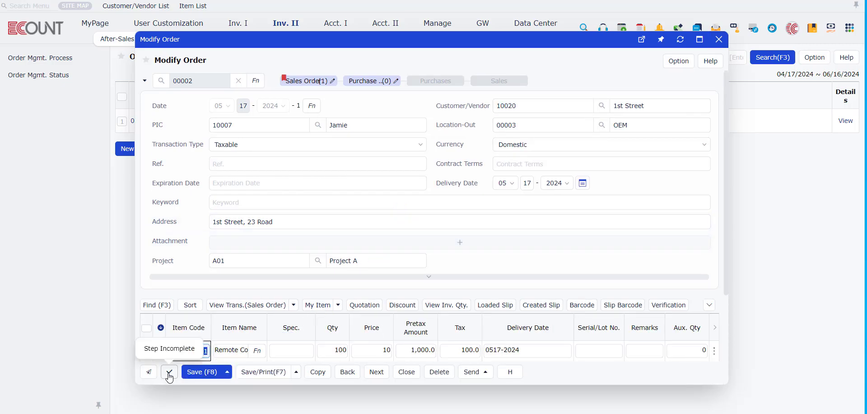
click(170, 373)
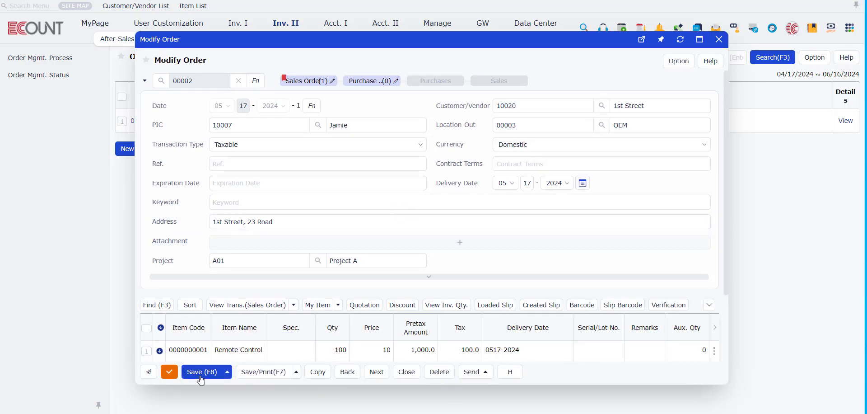
click(592, 277)
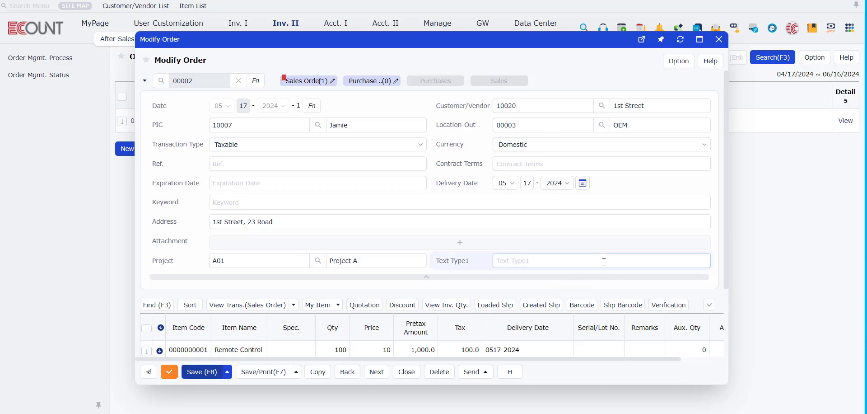
key(Escape)
click(649, 87)
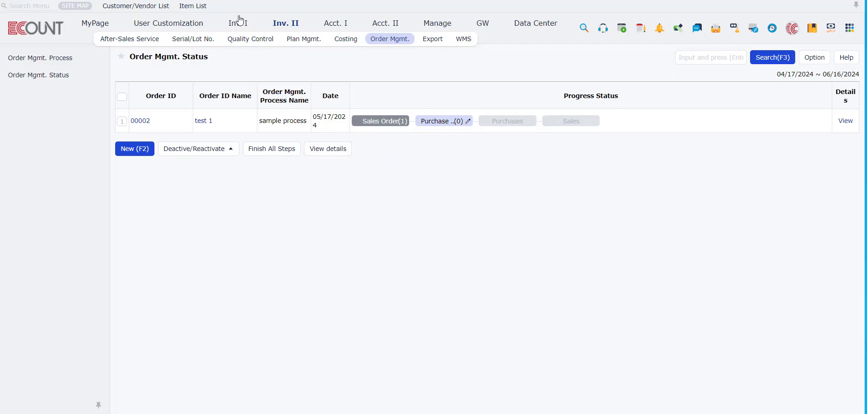
- Open a new sales order from the Sales Order List, examine its Order ID lookup field, and close it without saving
mouse_move(239, 22)
click(151, 41)
click(61, 75)
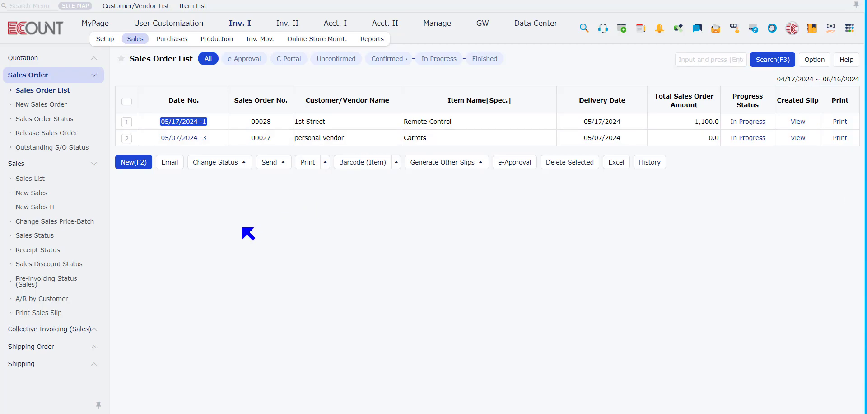
click(134, 161)
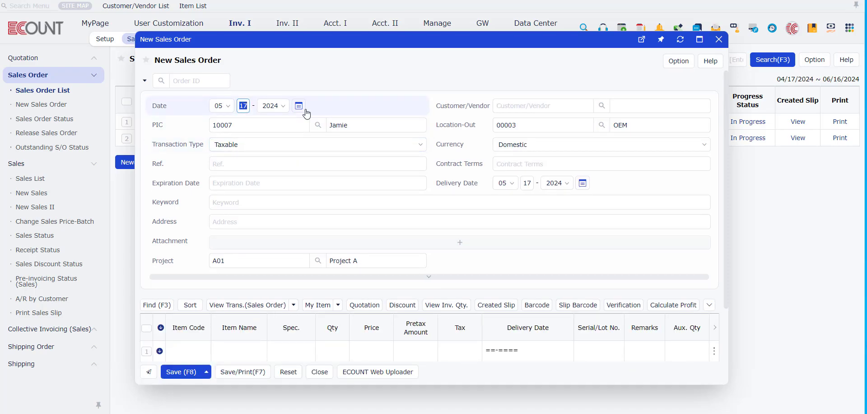
click(161, 82)
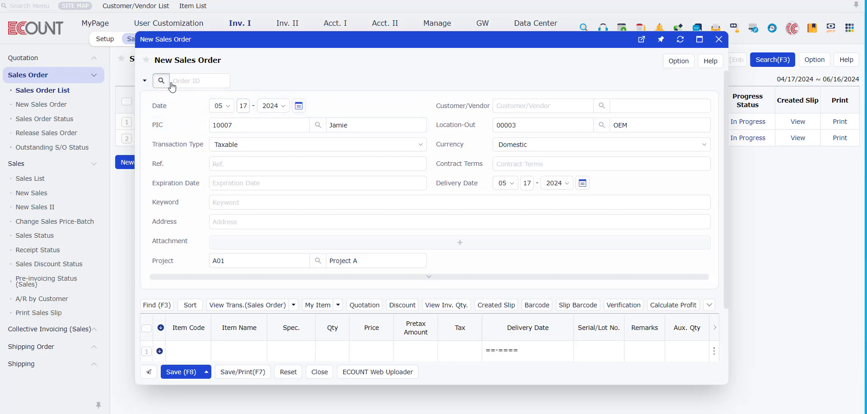
click(84, 181)
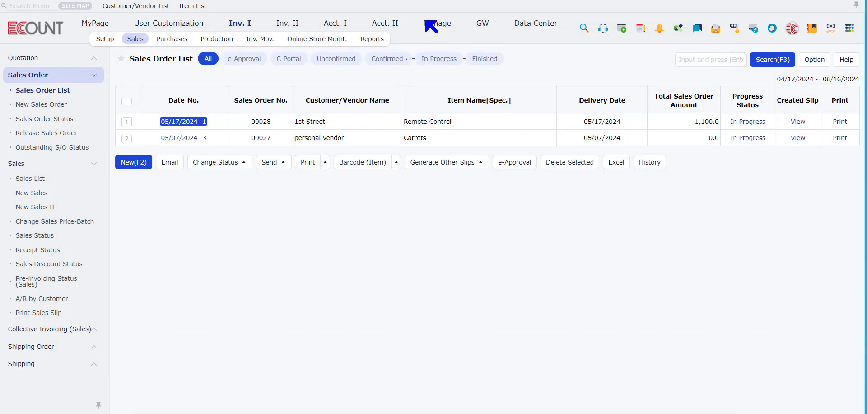
- Return to the order management status and cancel the finished status of test 1's Sales Order stage
mouse_move(292, 26)
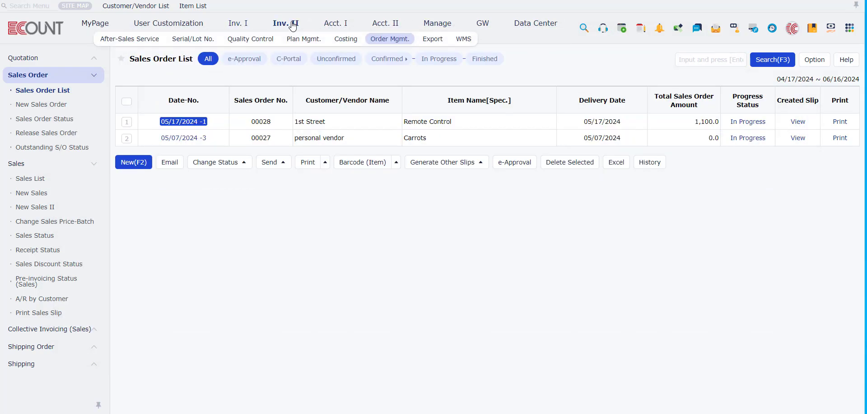
click(371, 39)
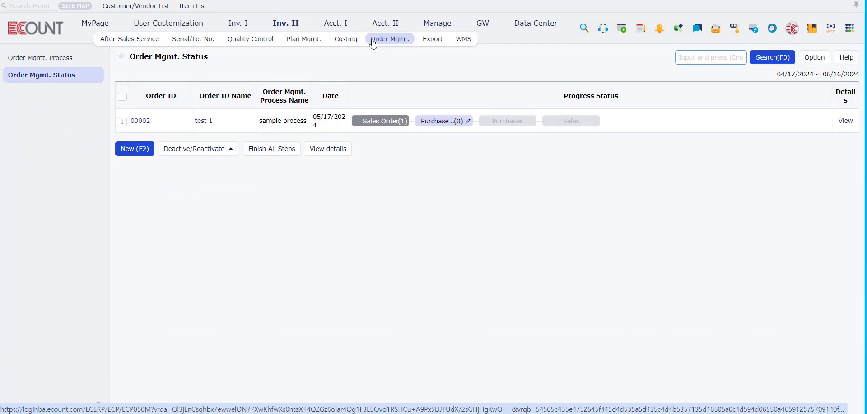
click(384, 122)
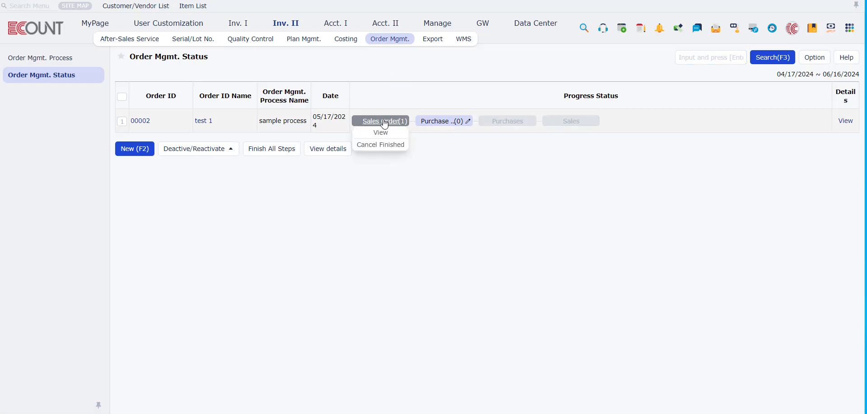
click(380, 145)
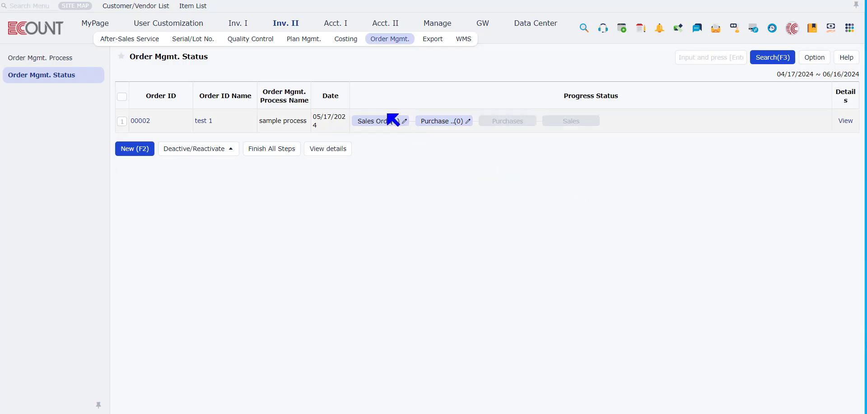
- Link the existing 05/07/2024 -3 sales order for Carrots to the Sales Order stage of test 1
click(377, 122)
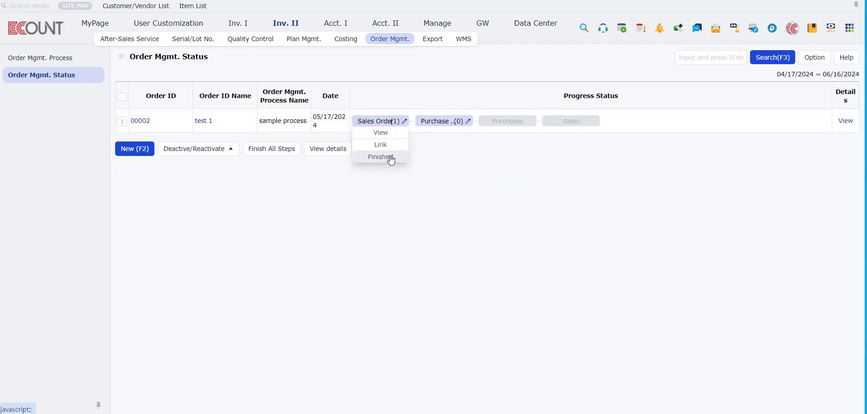
click(381, 145)
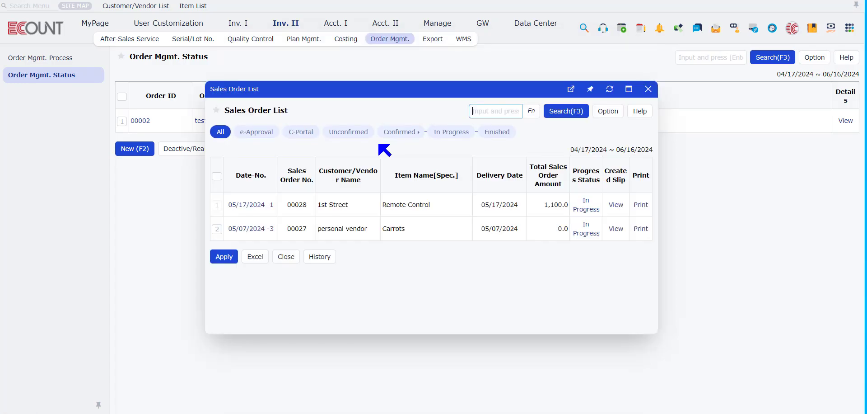
click(216, 228)
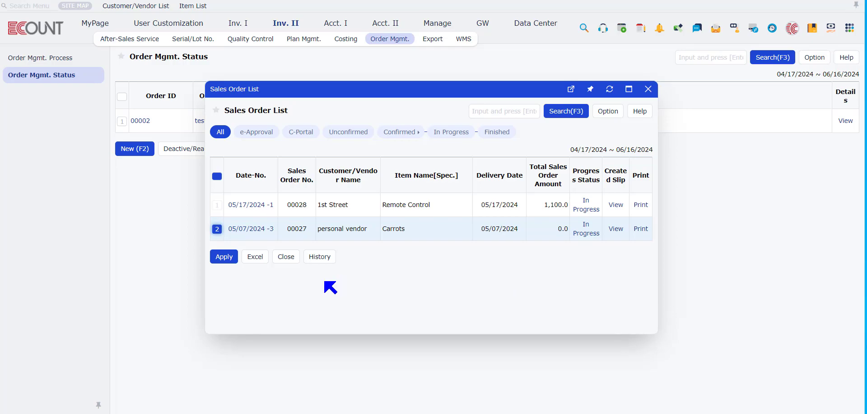
click(224, 256)
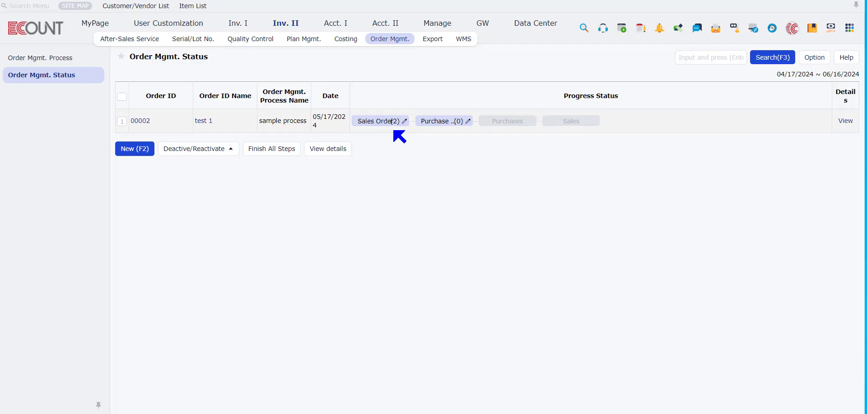
- Mark the Sales Order stage of test 1 as finished and open a new purchase order from its next stage
click(401, 121)
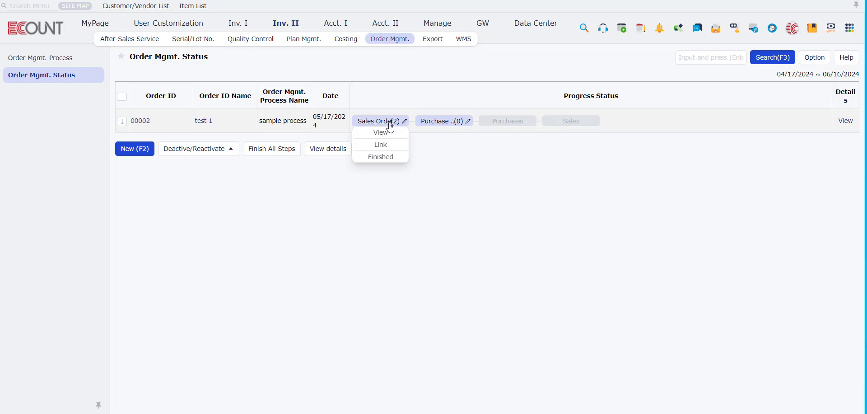
click(386, 158)
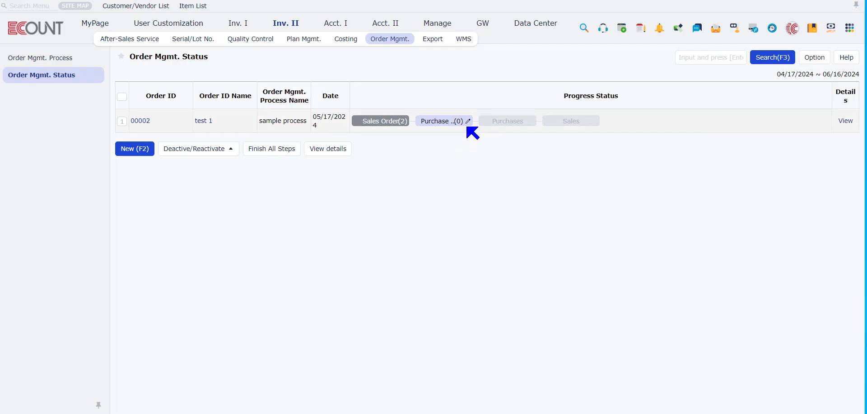
click(467, 120)
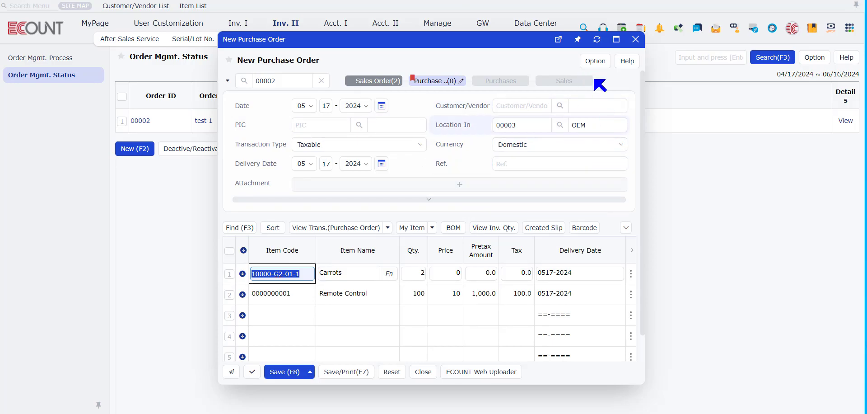
- Register a menu mapping in the Mapping Center that loads Sales Order and creates Purchase Order
click(592, 62)
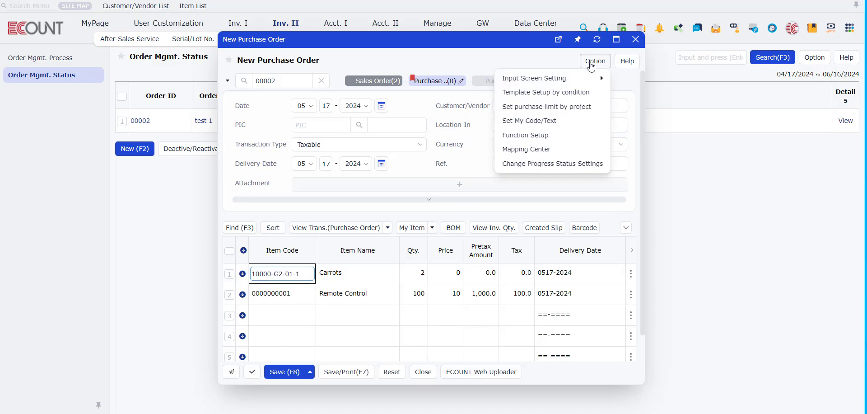
click(572, 149)
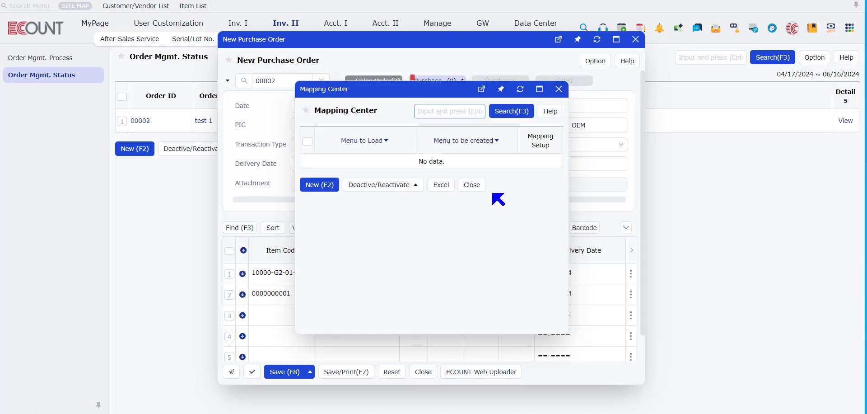
click(326, 185)
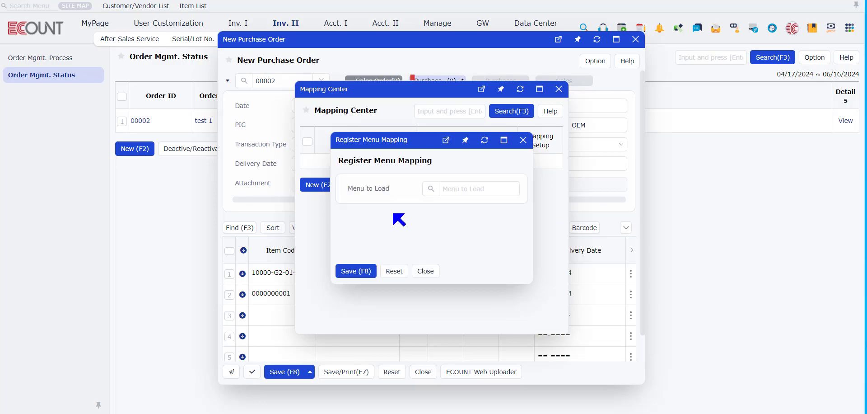
click(433, 192)
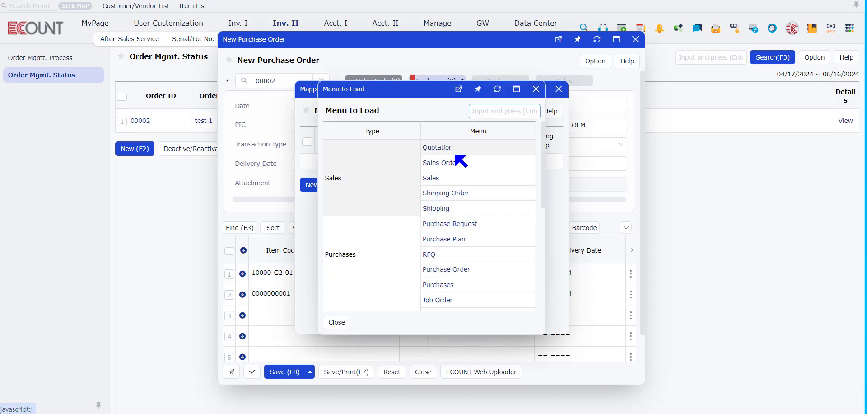
click(450, 166)
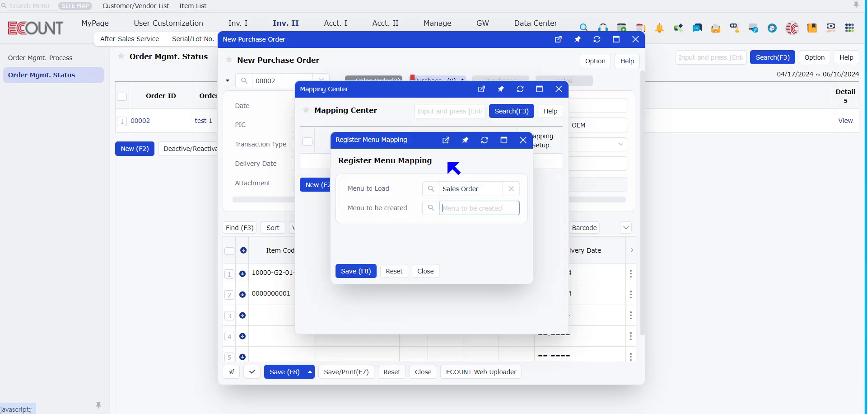
click(433, 208)
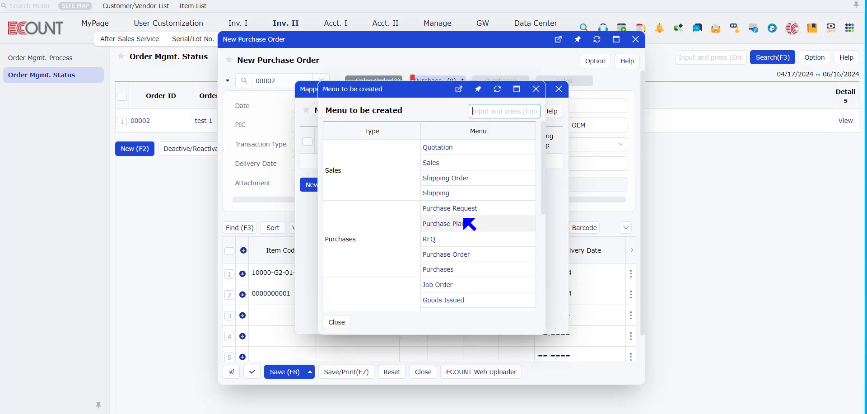
click(450, 255)
click(357, 271)
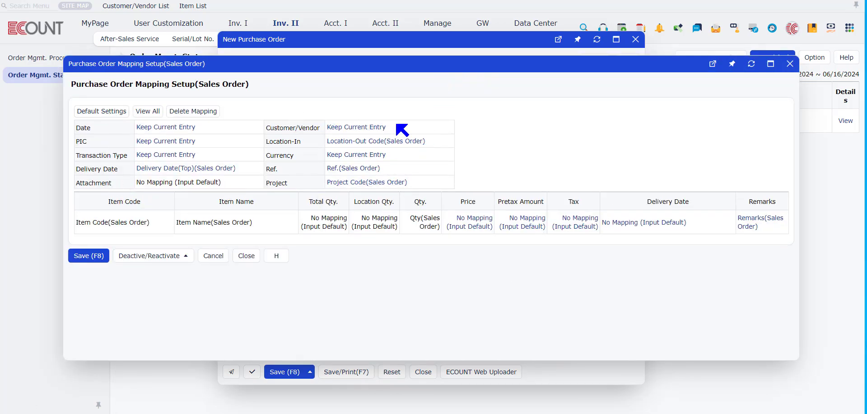
- Examine the Delivery Date options in the Purchase Order mapping setup, leave them unchanged, and return to the new purchase order
click(183, 168)
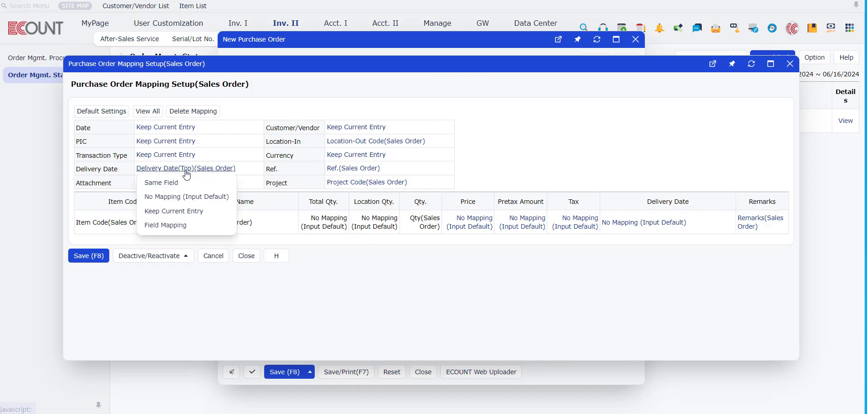
click(276, 224)
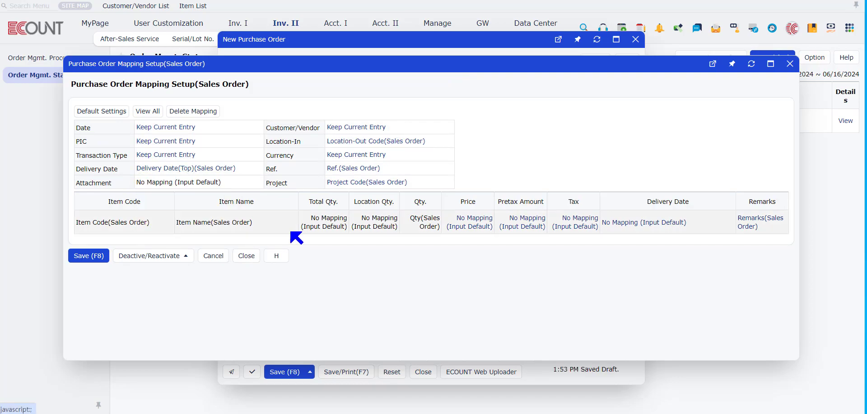
click(246, 256)
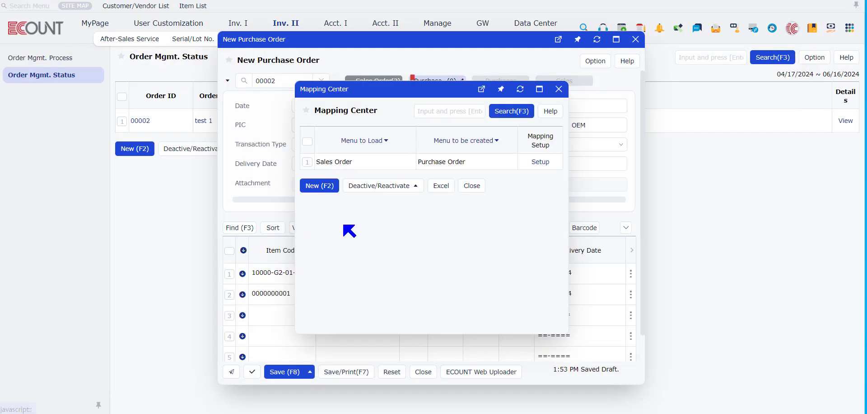
click(559, 89)
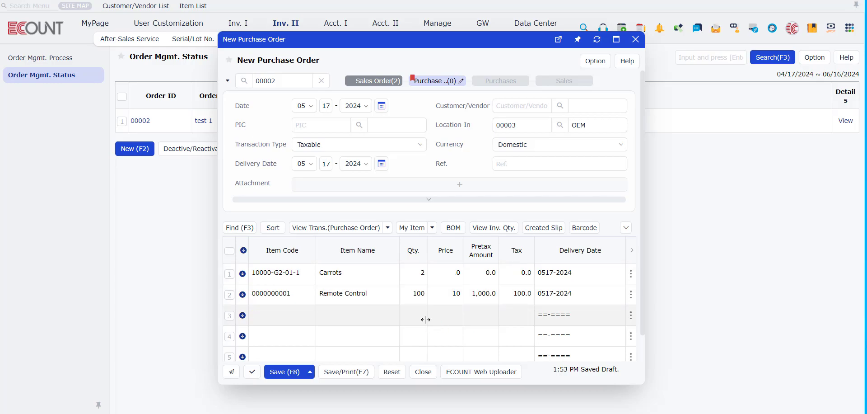
- Save the new purchase order and review the details of order test 1
click(283, 372)
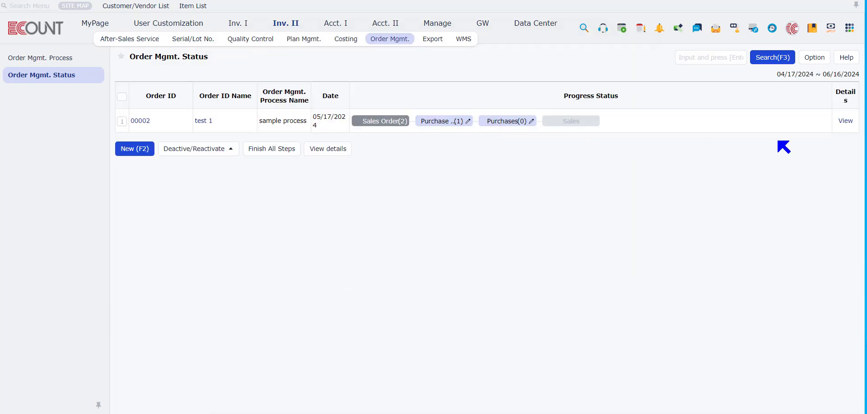
click(844, 121)
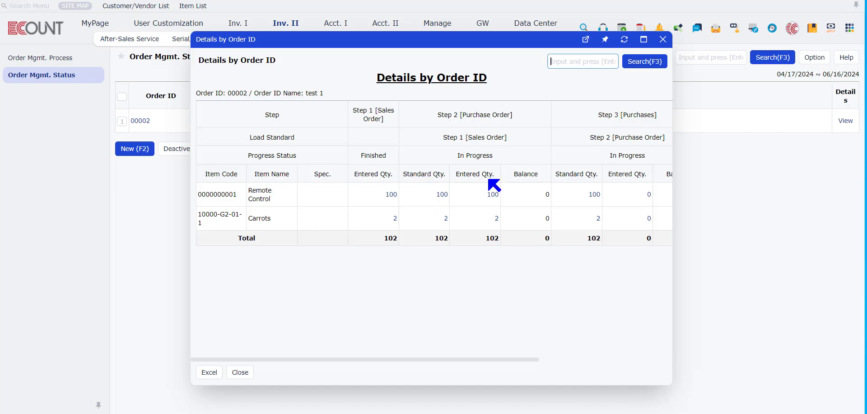
click(663, 39)
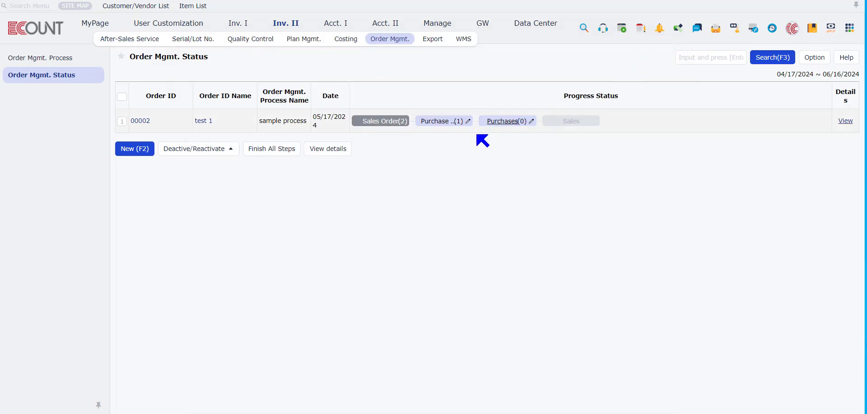
- Set the Remote Control quantity to 50 in test 1's existing purchase order, save it, and review the order details
click(431, 123)
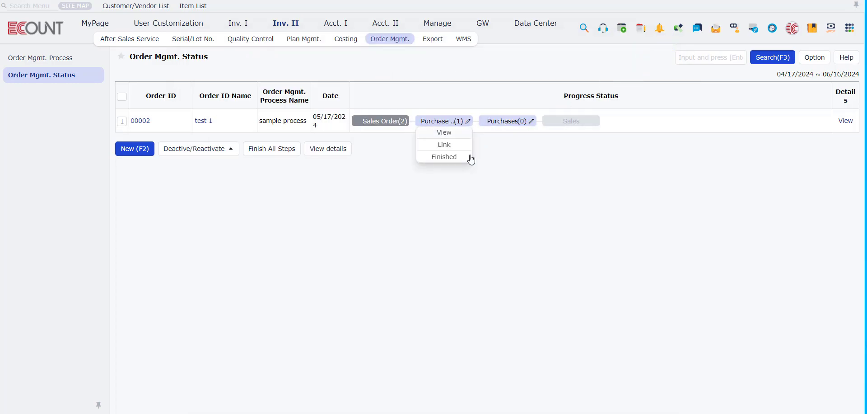
click(449, 133)
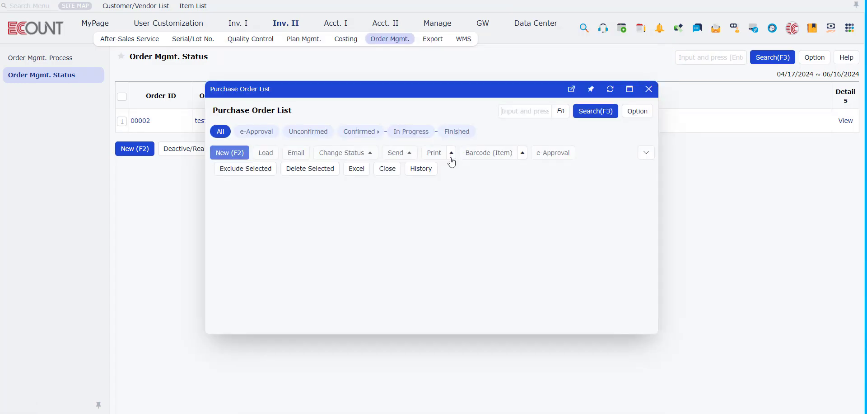
click(251, 218)
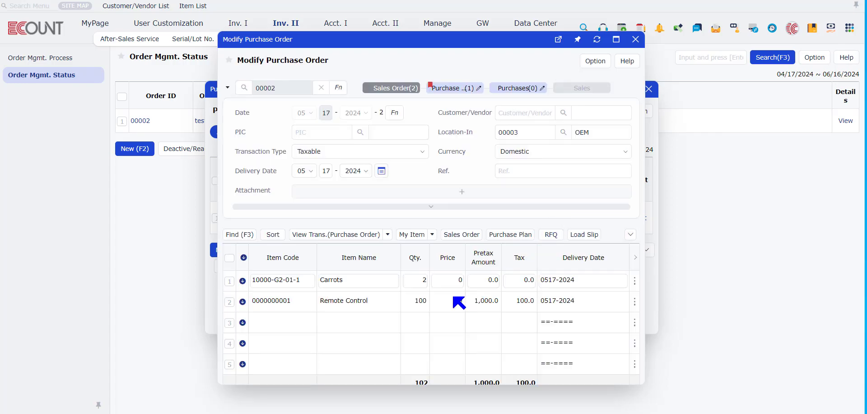
click(413, 295)
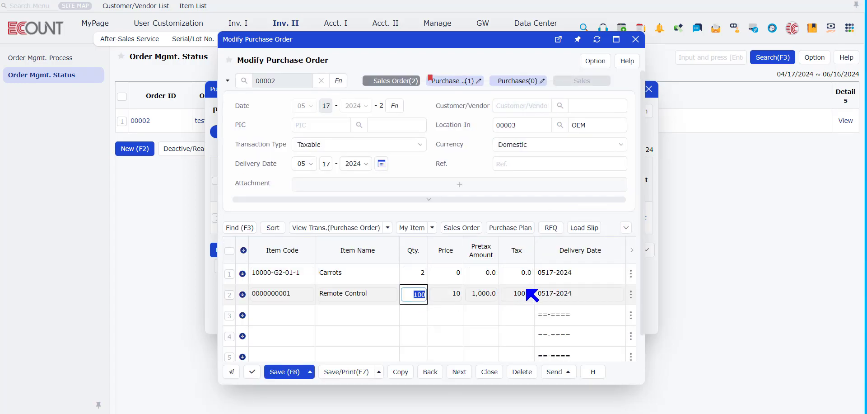
click(288, 374)
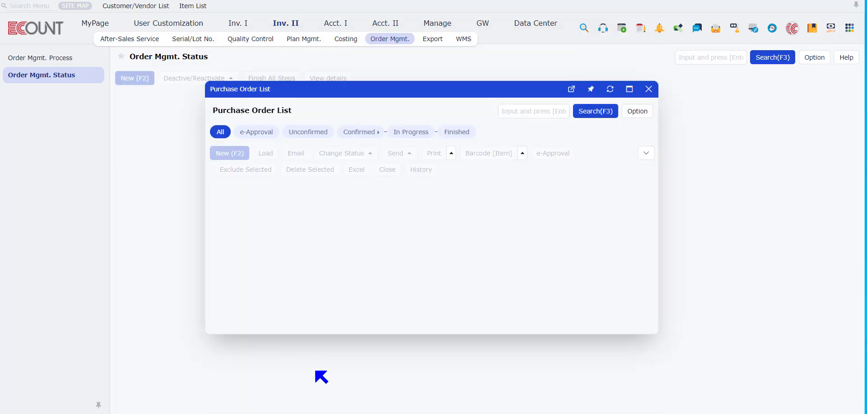
click(649, 90)
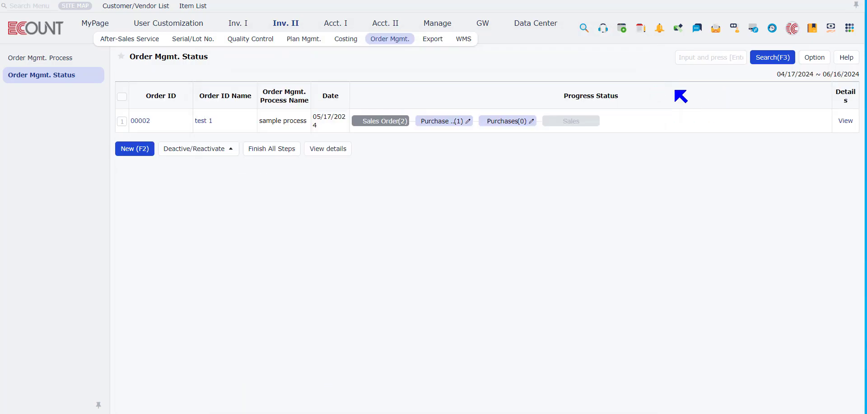
click(845, 121)
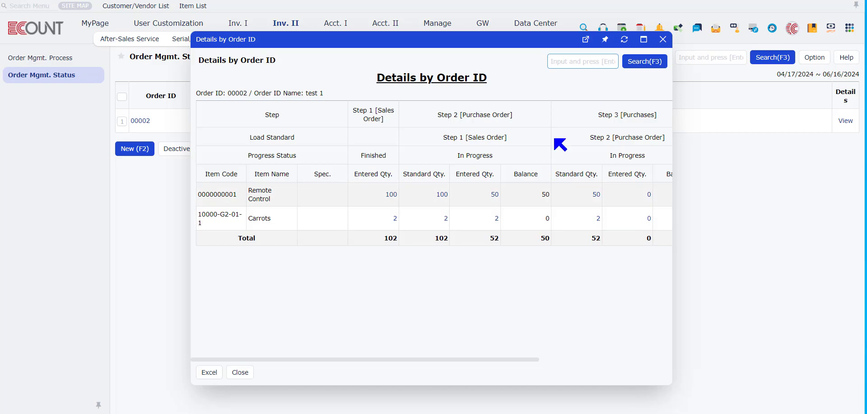
click(663, 39)
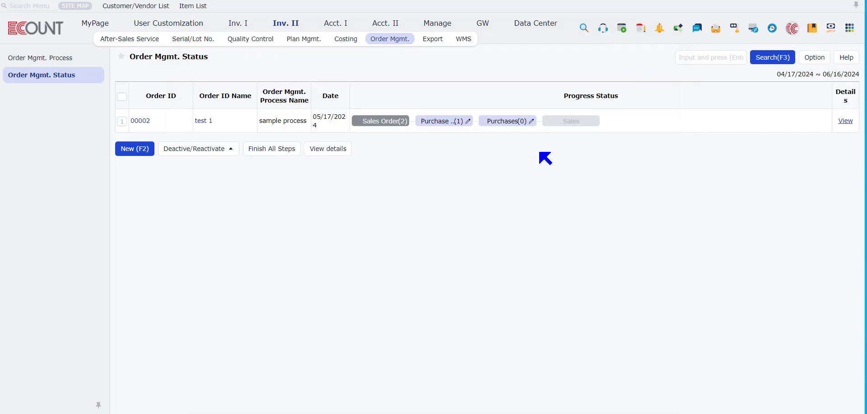
- Create a second purchase order for the remaining Remote Controls of test 1, saving it with the stage marked as finished
click(474, 131)
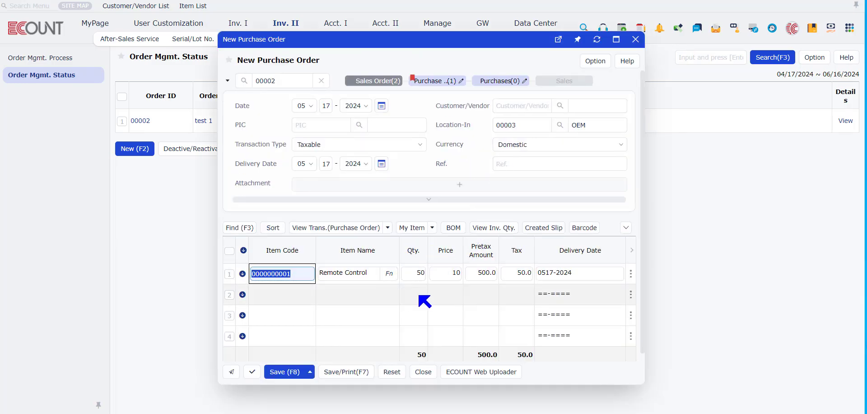
mouse_move(293, 373)
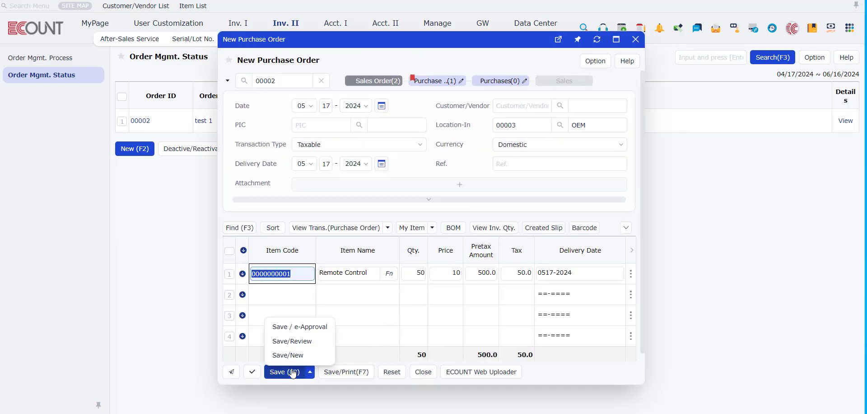
click(252, 371)
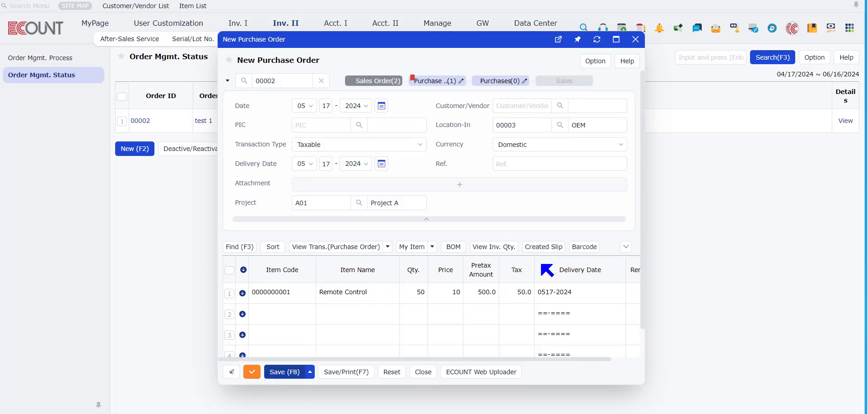
key(F8)
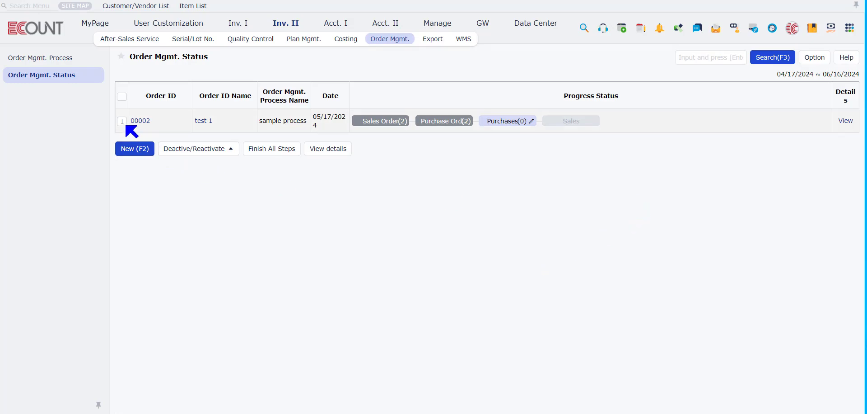
- Review test 1's details by order ID and search them again with the type set to Balance (Amount)
click(133, 121)
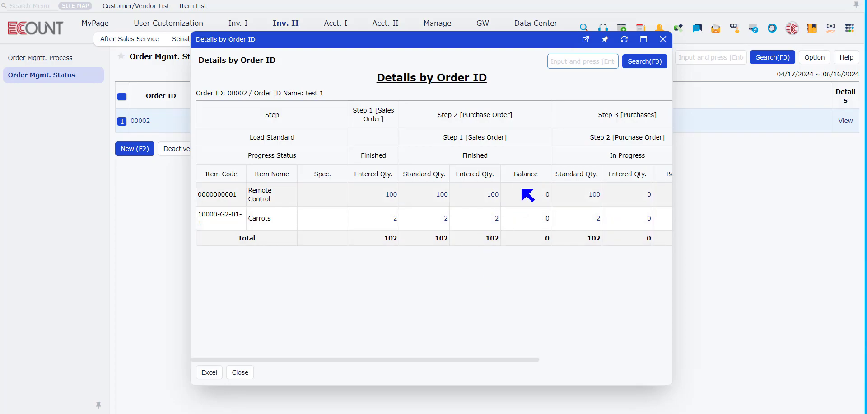
click(663, 39)
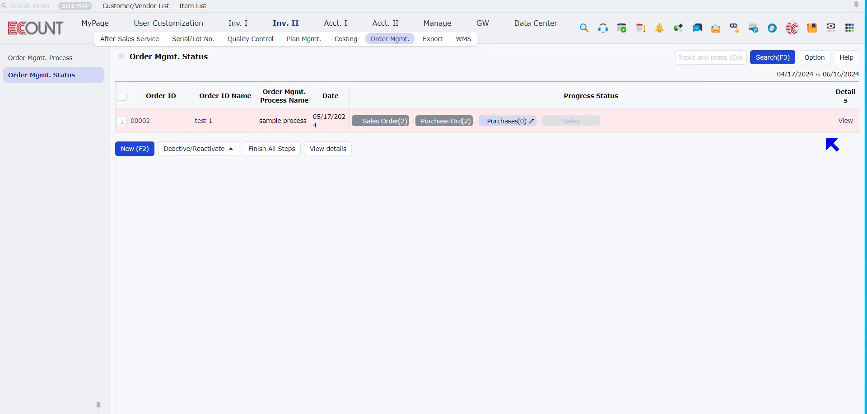
click(845, 121)
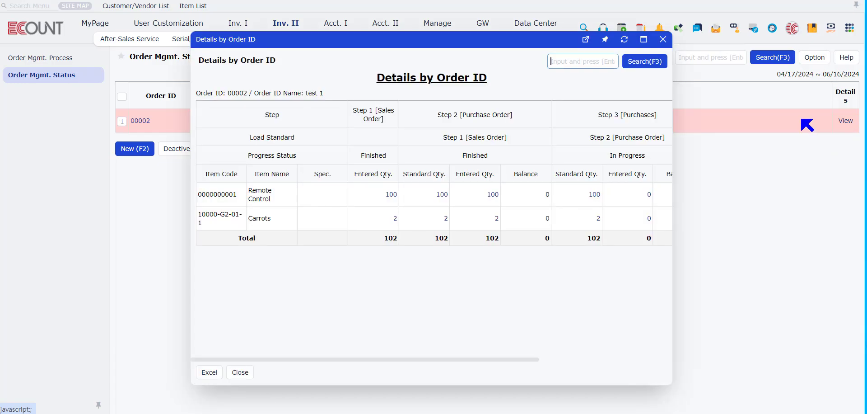
click(648, 64)
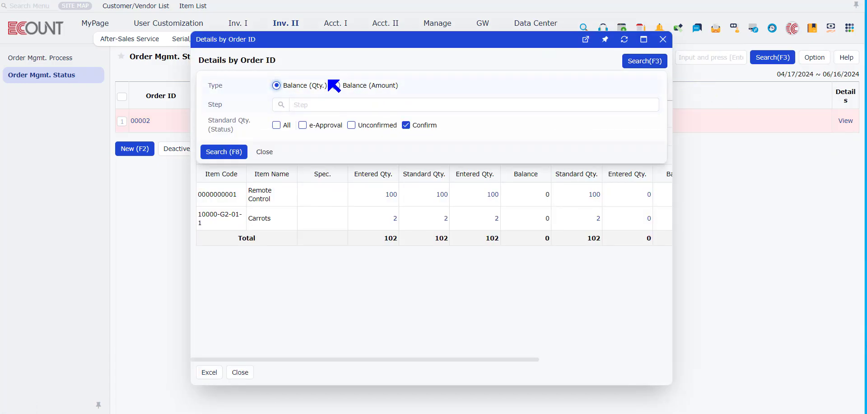
click(377, 87)
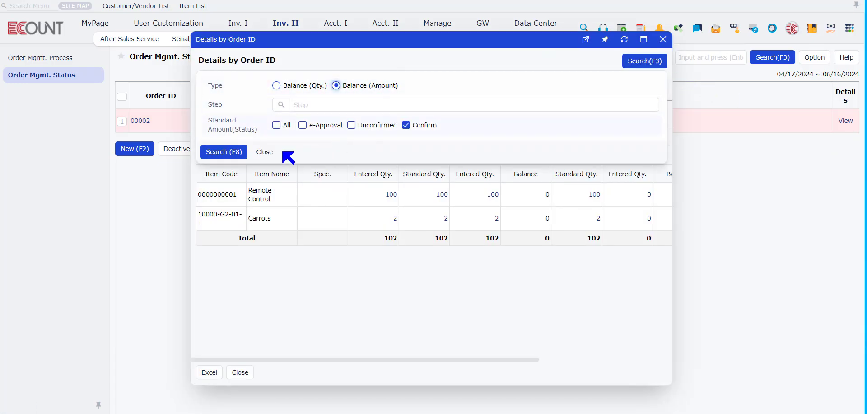
click(224, 152)
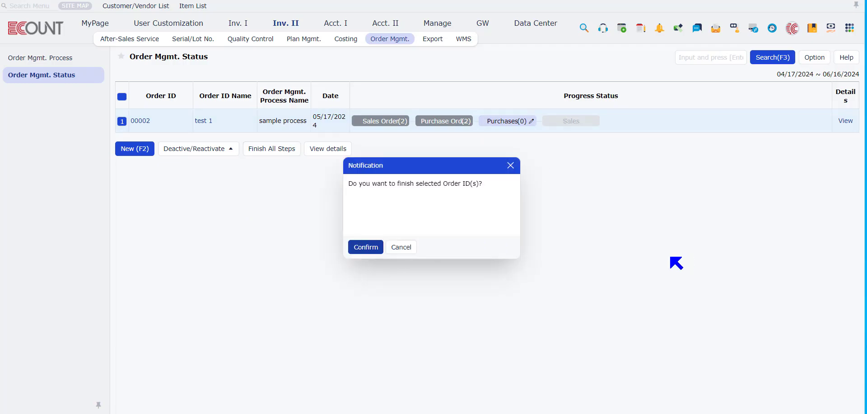
- Finish all steps of test 1 and cancel the finished status of its Sales stage
click(365, 247)
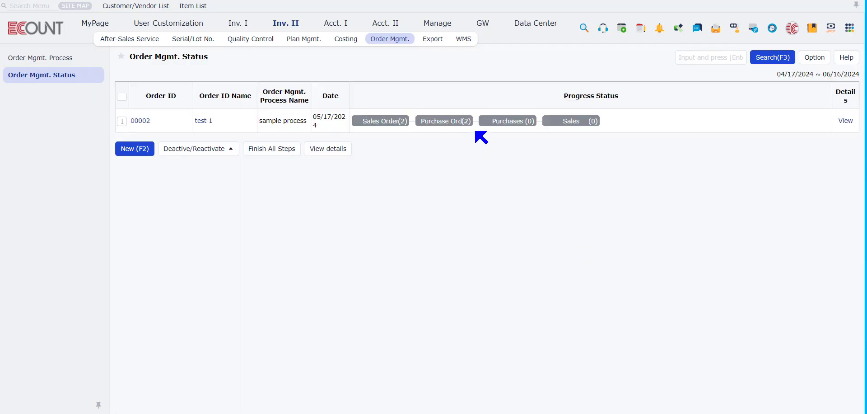
click(572, 122)
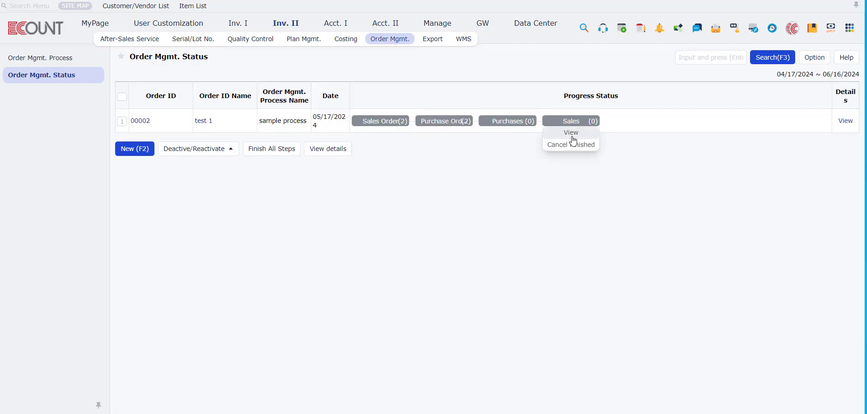
click(575, 145)
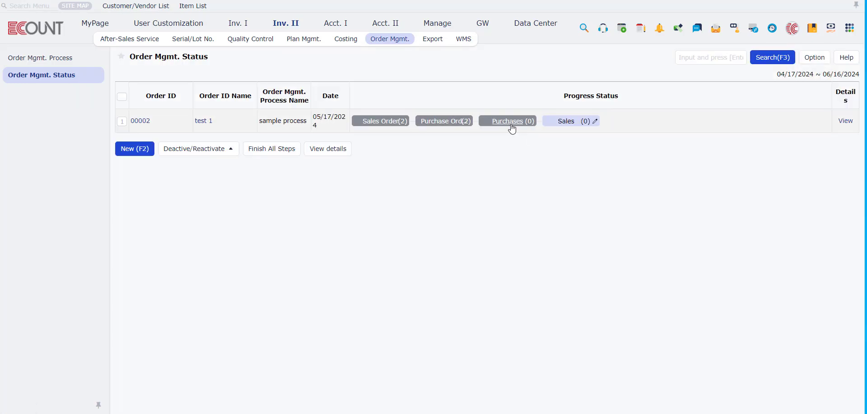
- Cancel the finished status of test 1's Purchases stage
click(521, 128)
click(523, 144)
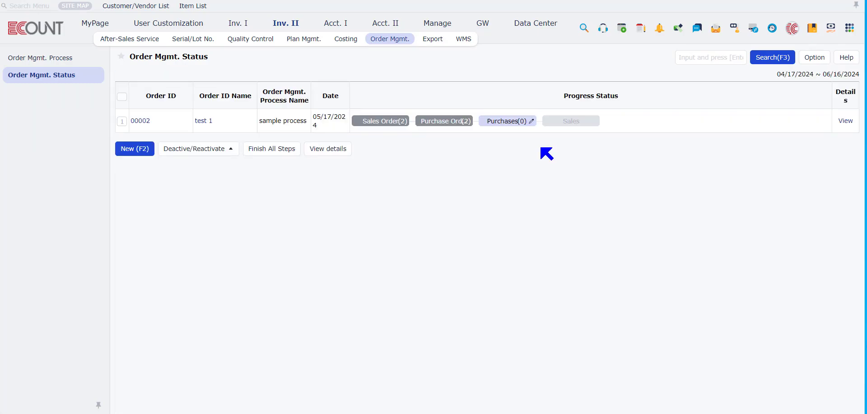
- Open the Purchase Order List in the Inv. I purchases section
click(240, 24)
click(176, 37)
click(52, 94)
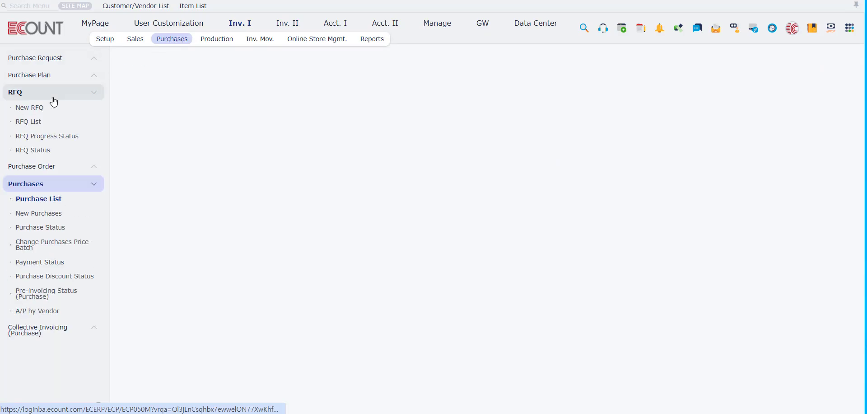
click(42, 166)
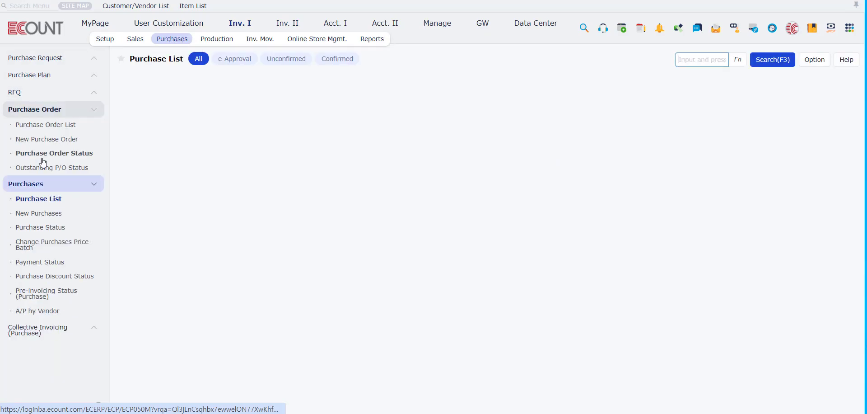
click(53, 128)
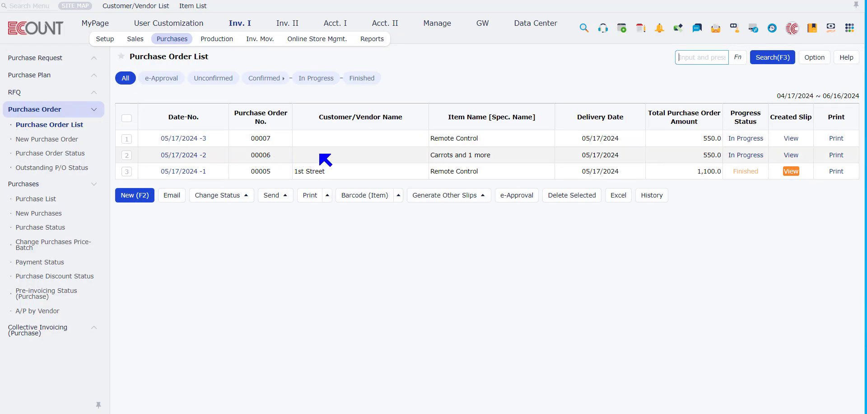
- Open the 05/17/2024 -3 and 05/17/2024 -2 purchase orders one after the other to check their linked order ID, closing each without changes
click(188, 138)
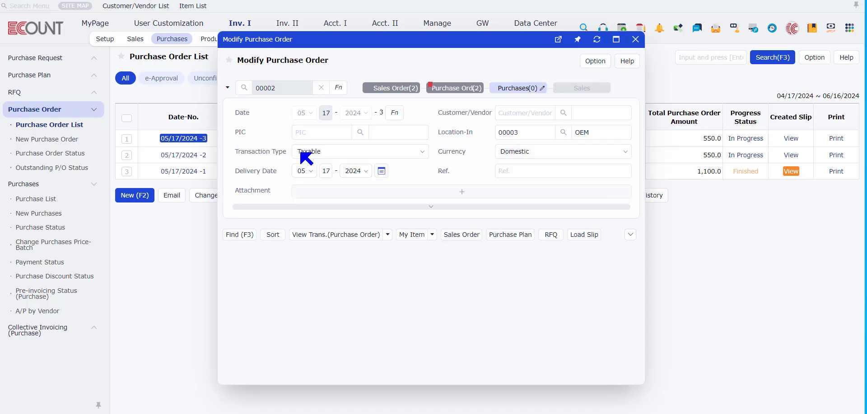
click(636, 40)
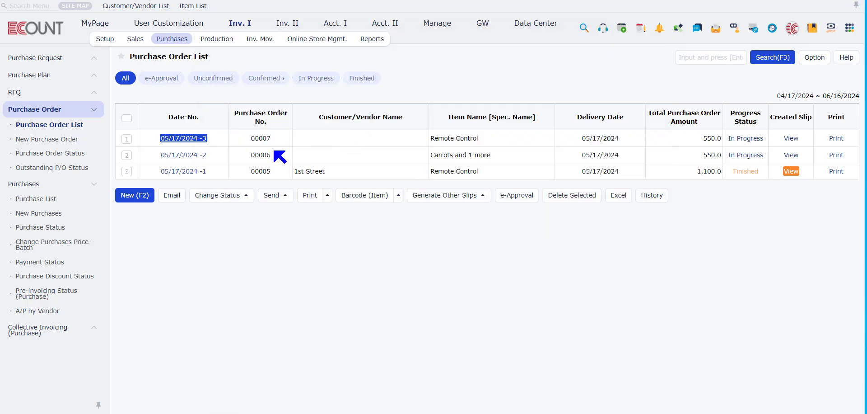
click(202, 155)
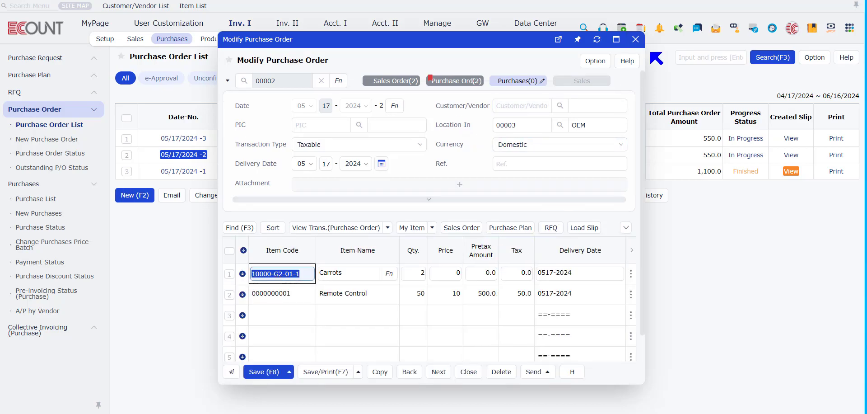
click(636, 40)
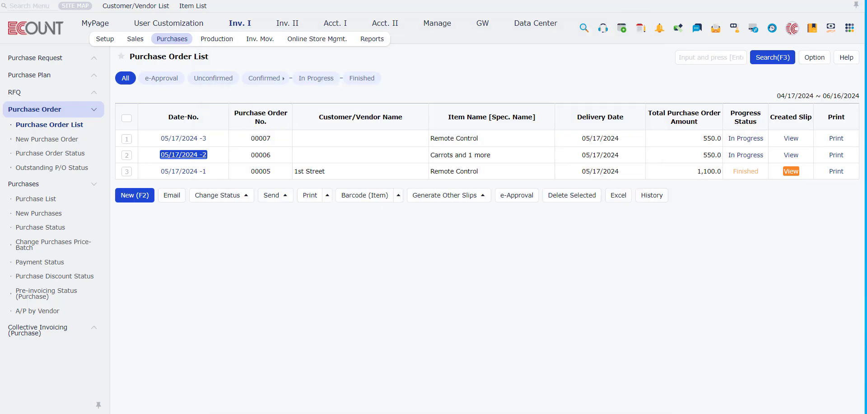
key(Up)
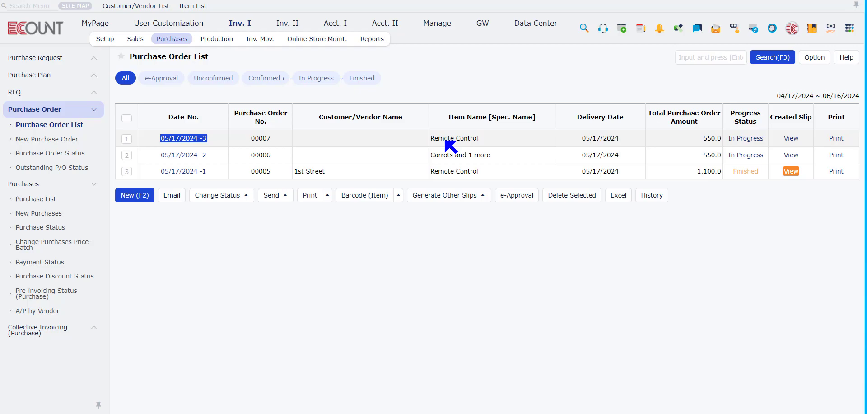
- Add the Order ID and Order ID Name fields as columns to the Purchase Order List template and save it
click(814, 58)
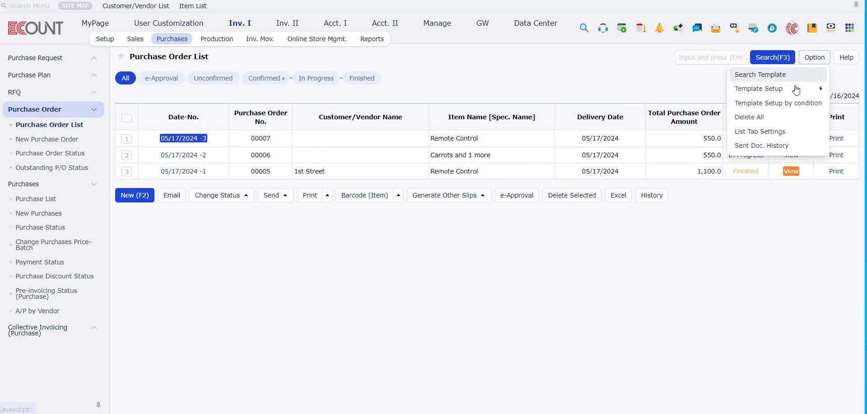
click(704, 86)
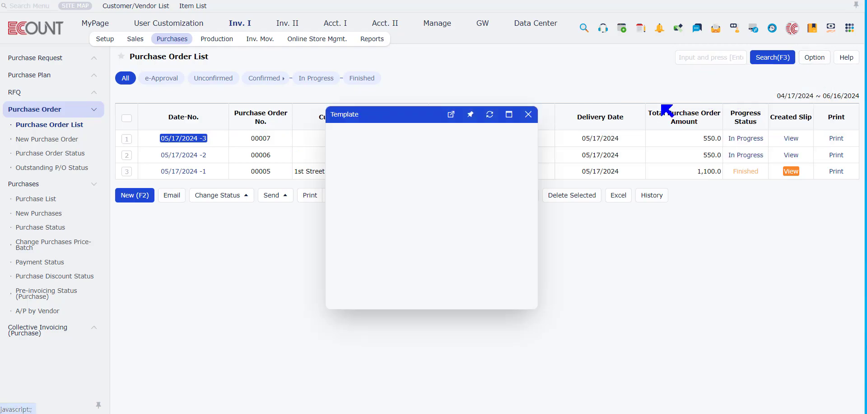
click(355, 300)
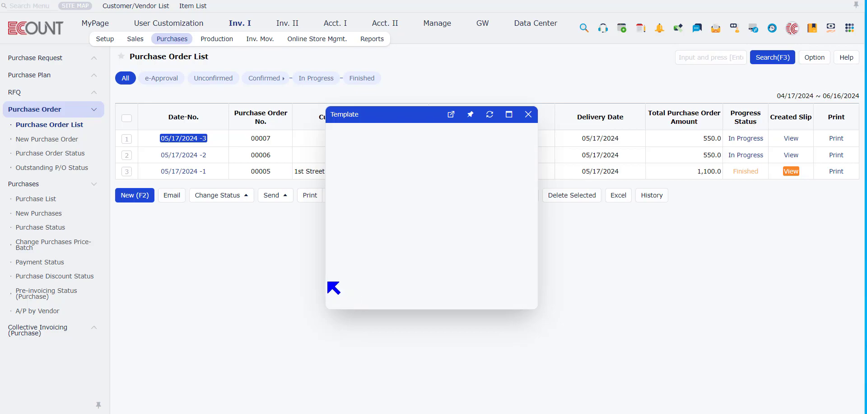
click(381, 142)
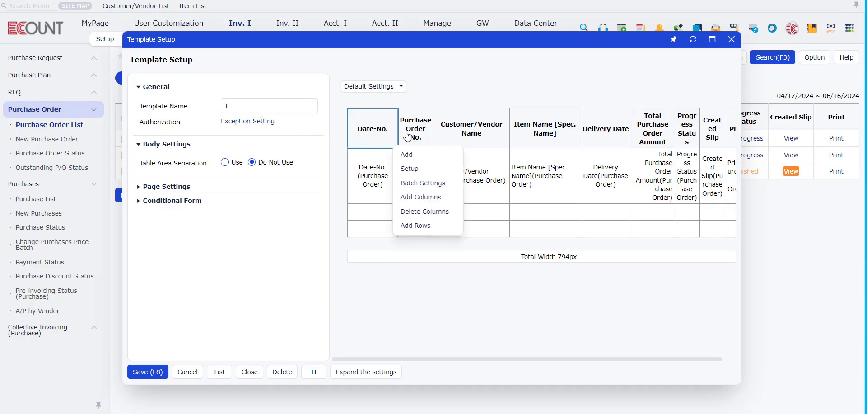
click(406, 155)
text(order)
scroll(434, 190, down, 3)
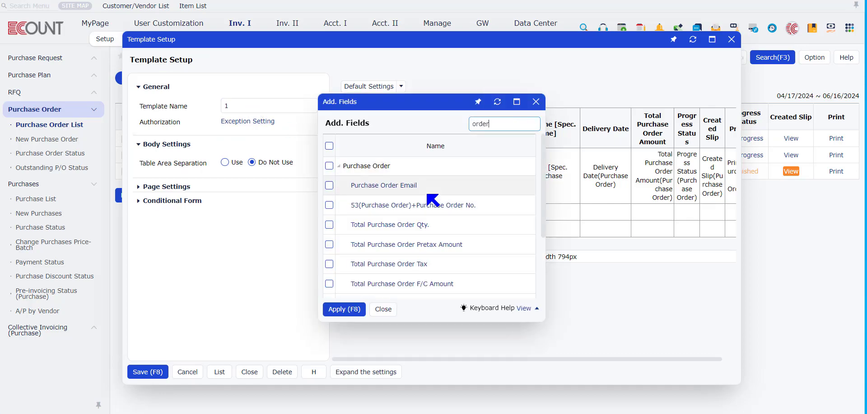
scroll(429, 197, down, 1)
click(329, 265)
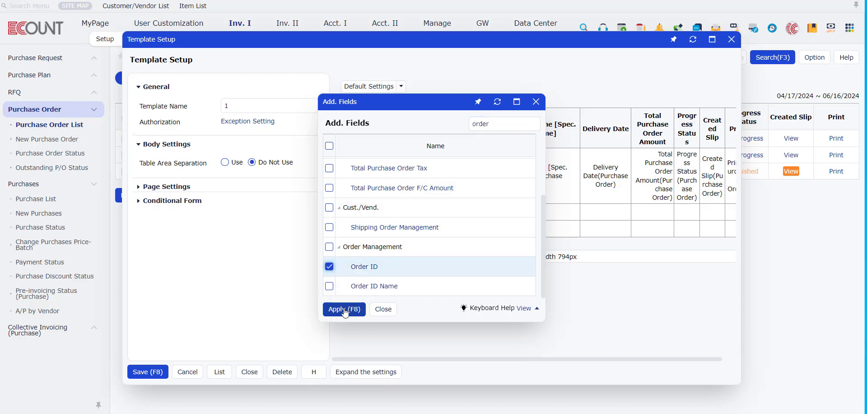
click(329, 285)
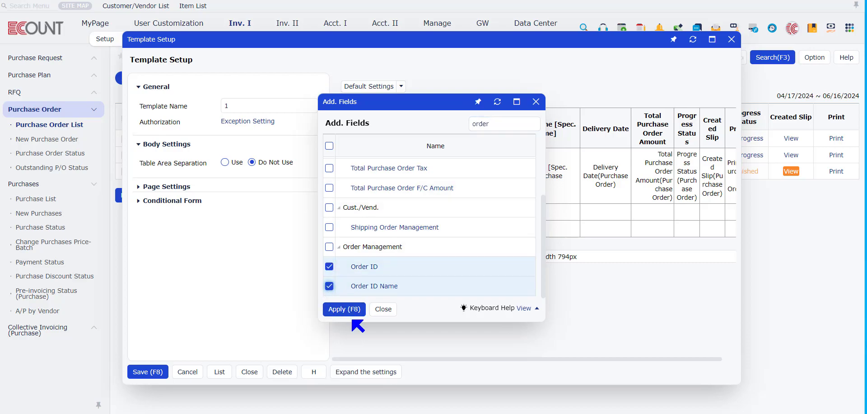
click(352, 311)
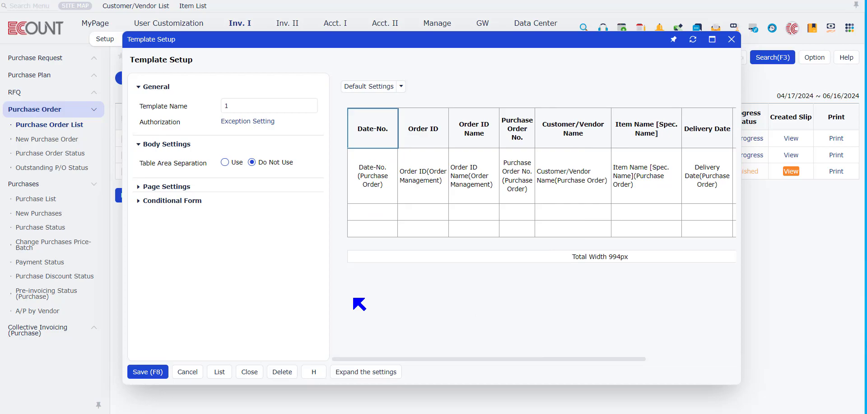
key(F8)
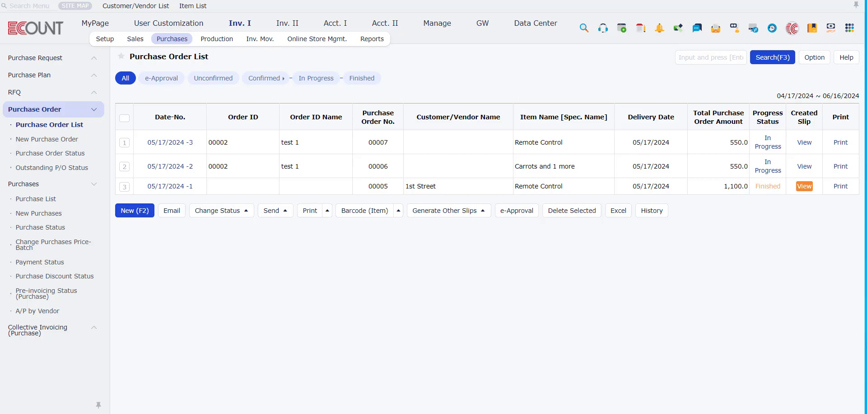
- Expand the Purchase Order List's search conditions and select the Order ID condition
click(776, 62)
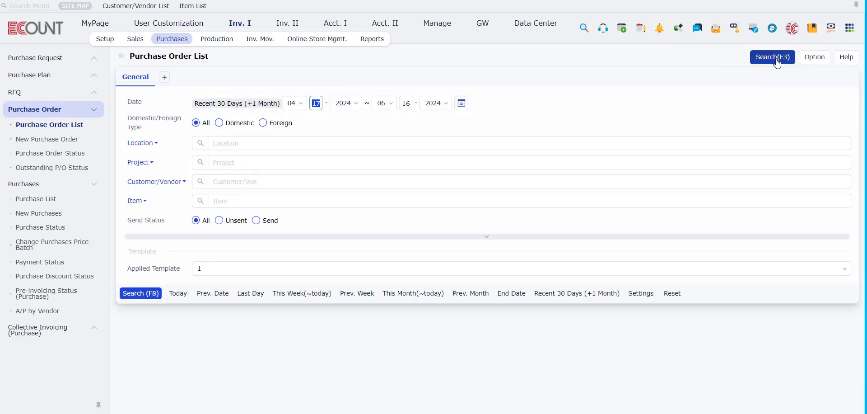
click(381, 241)
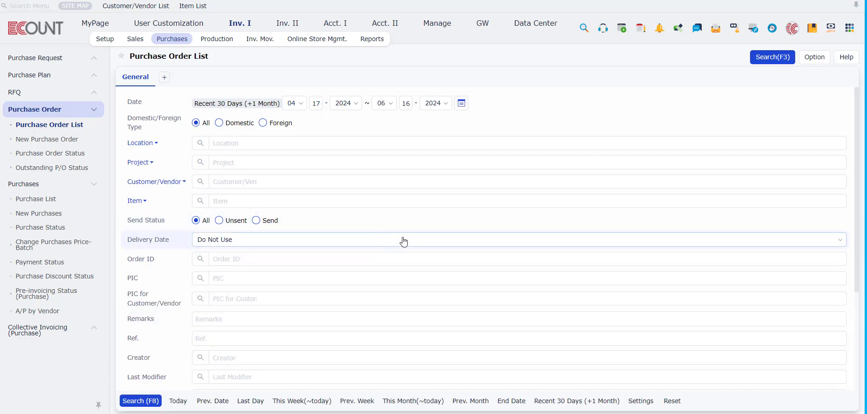
click(224, 259)
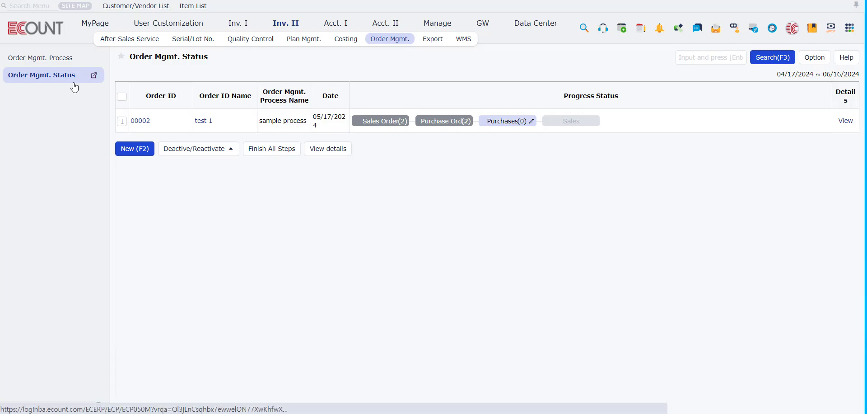
- Deactivate test 1 in Order Mgmt. Status and search the order IDs with Active set to Inactive
click(121, 123)
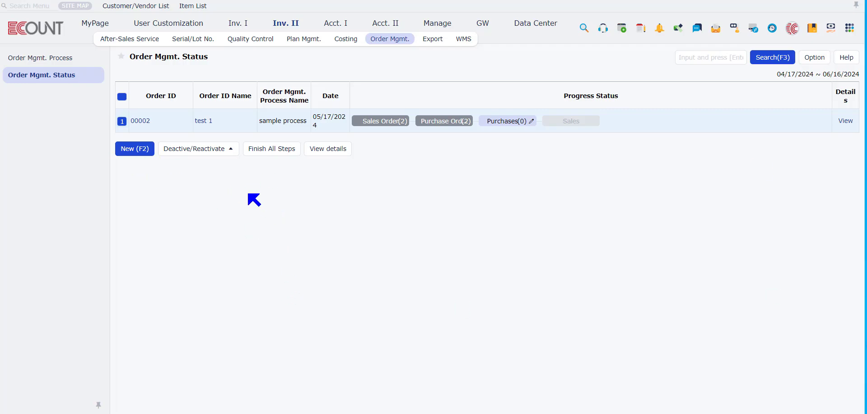
click(203, 151)
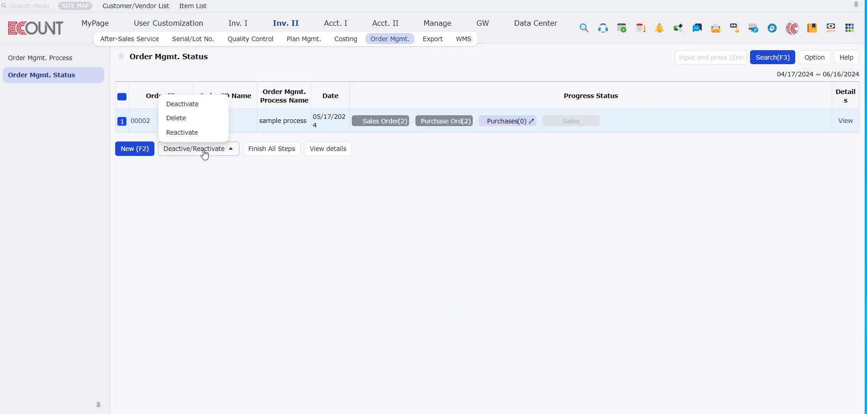
click(488, 226)
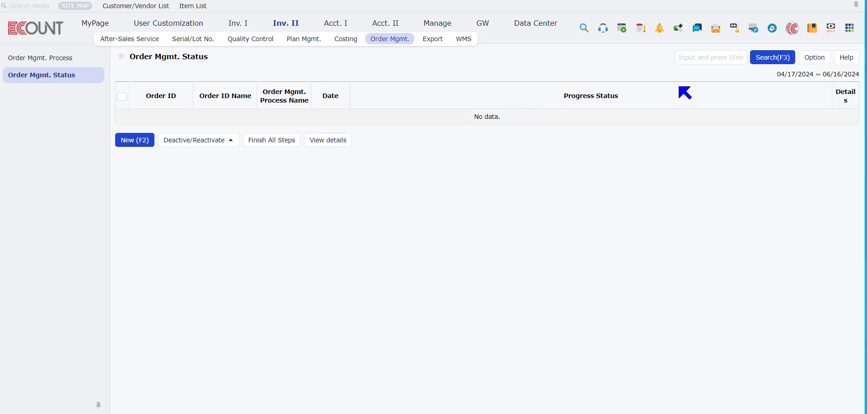
click(763, 57)
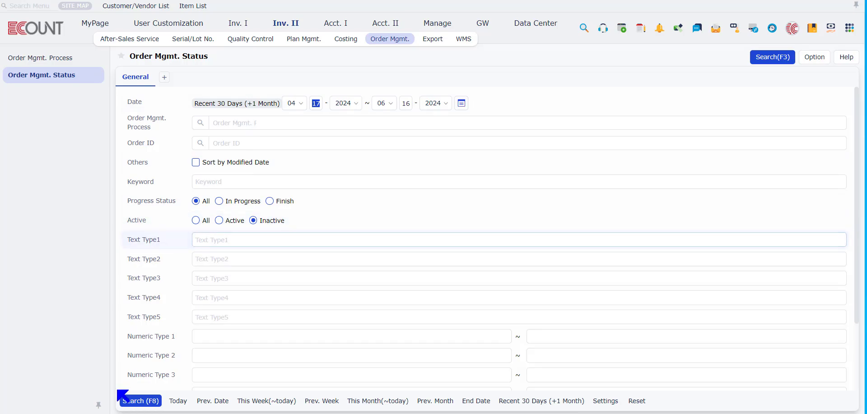
click(141, 400)
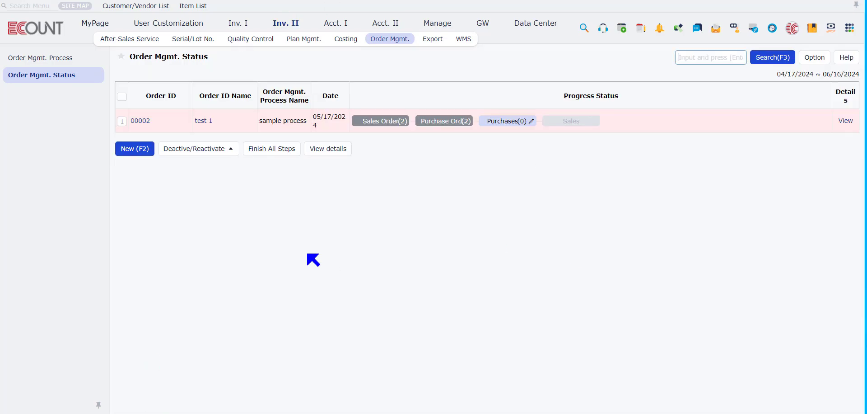